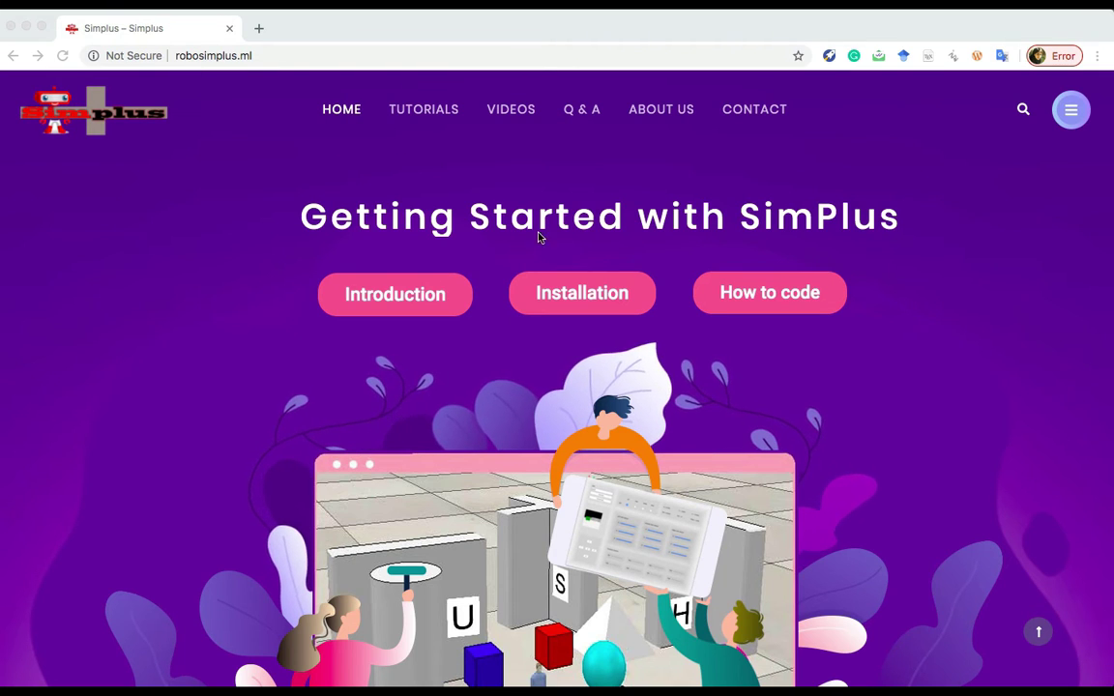
- Open the "Setup and Run – macOS" tutorial from the website's Installation section
{"action": "left_click", "coordinate": [594, 303]}
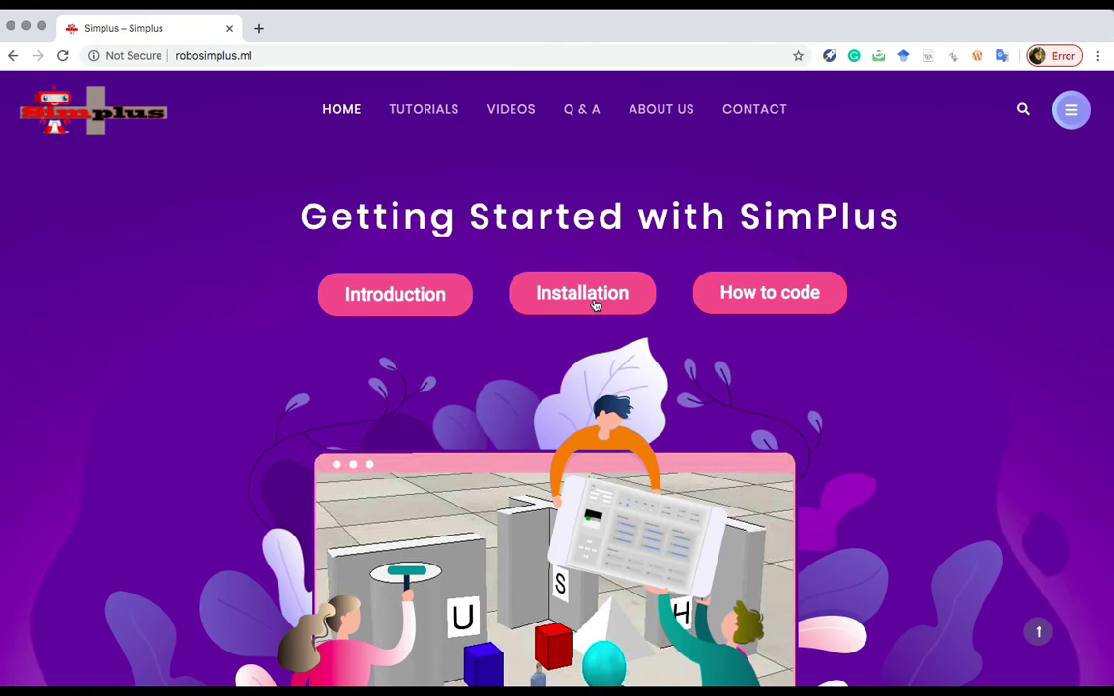
{"action": "left_click", "coordinate": [594, 304]}
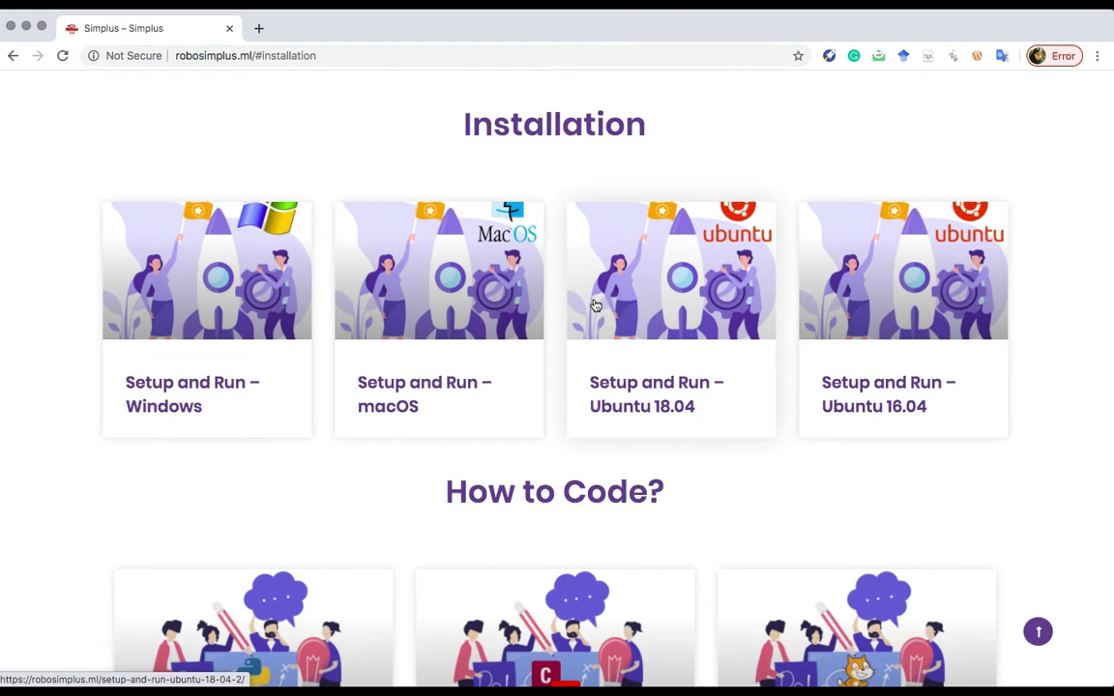
{"action": "left_click", "coordinate": [467, 314]}
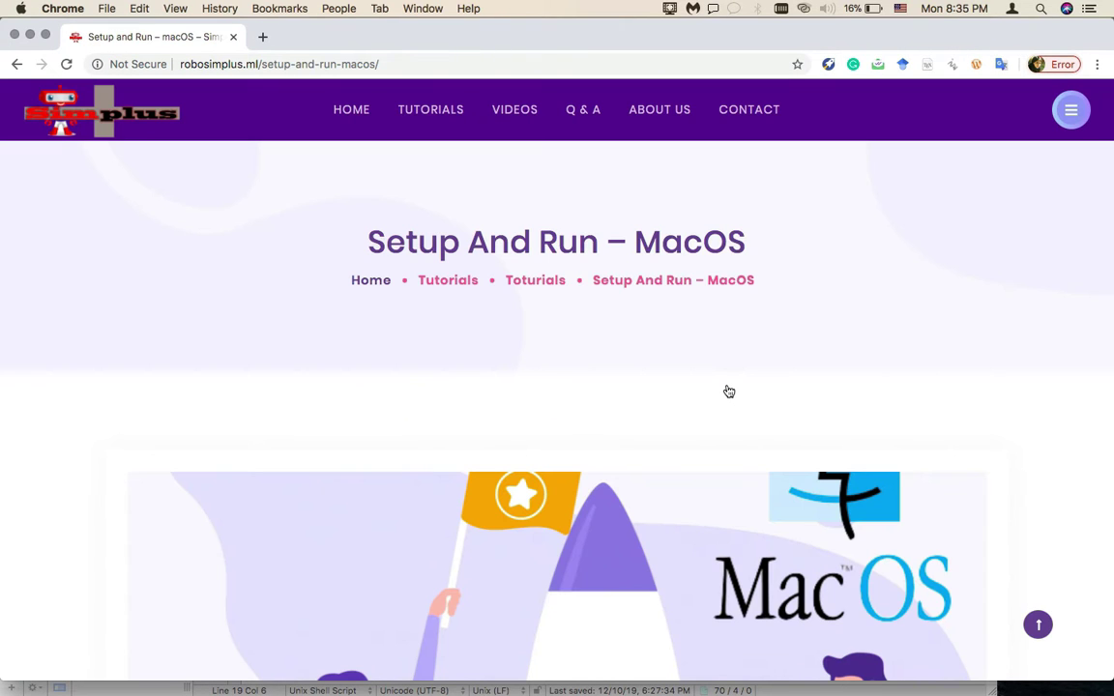
- Go to the macOS tutorial's Installation section and download the installer Application
{"action": "scroll", "coordinate": [729, 391], "scroll_direction": "down", "scroll_amount": 10}
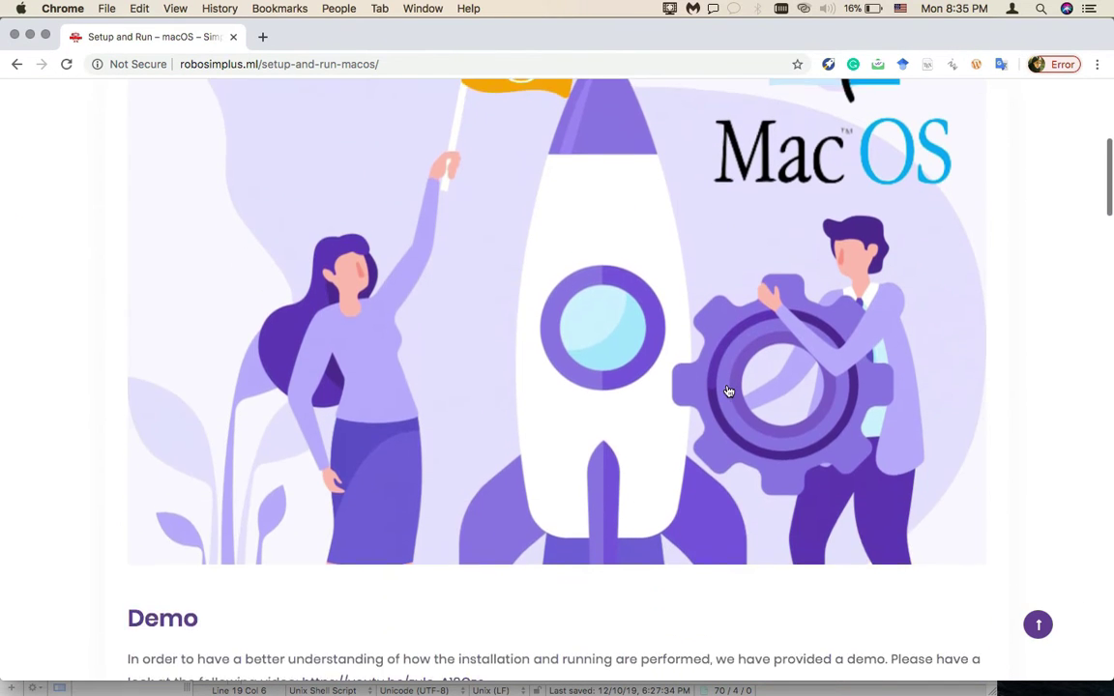
{"action": "scroll", "coordinate": [729, 390], "scroll_direction": "down", "scroll_amount": 4}
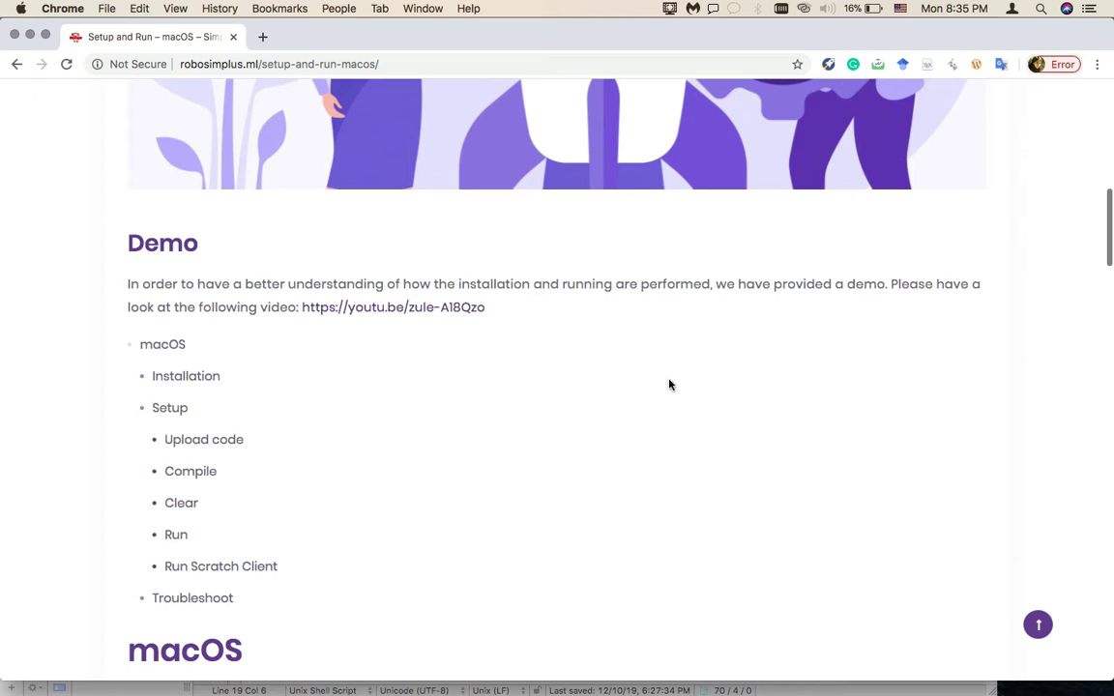
{"action": "left_click", "coordinate": [197, 377]}
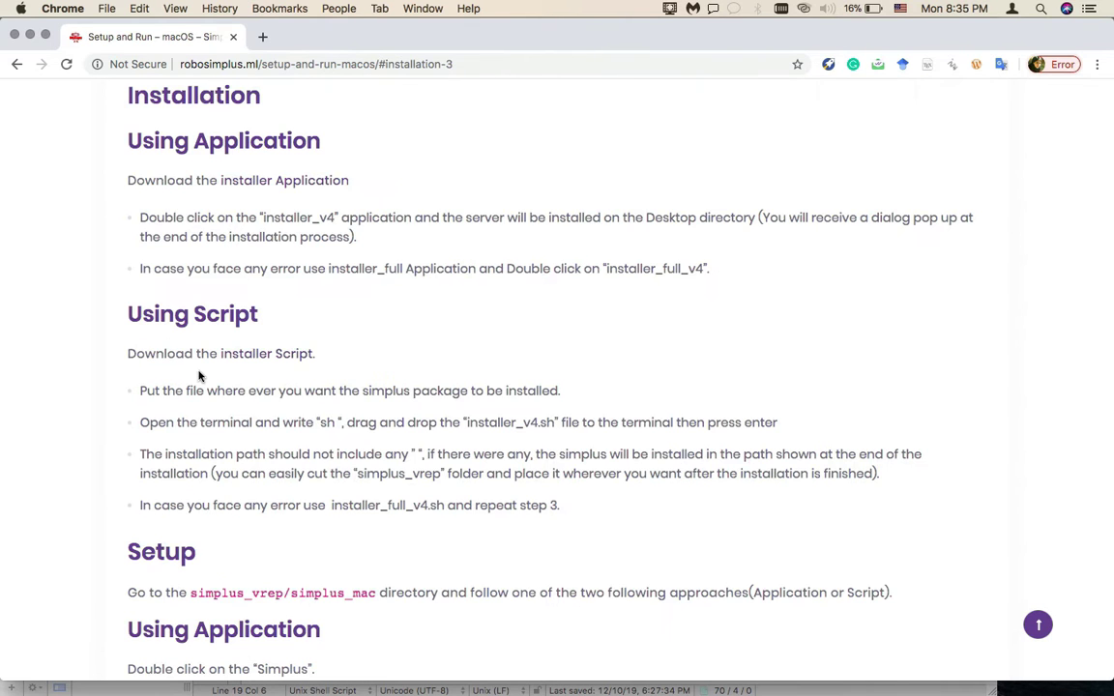
{"action": "left_click", "coordinate": [286, 188]}
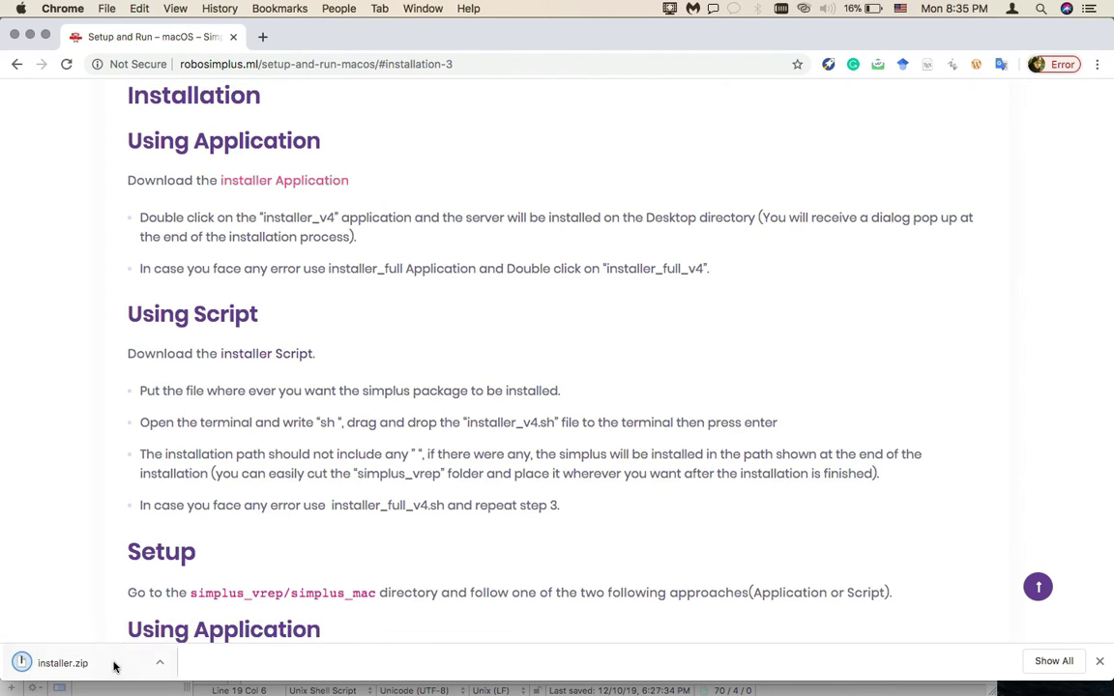
- Unpack the downloaded installer.zip and try to run installer_v4 from the installer folder
{"action": "left_click", "coordinate": [97, 664]}
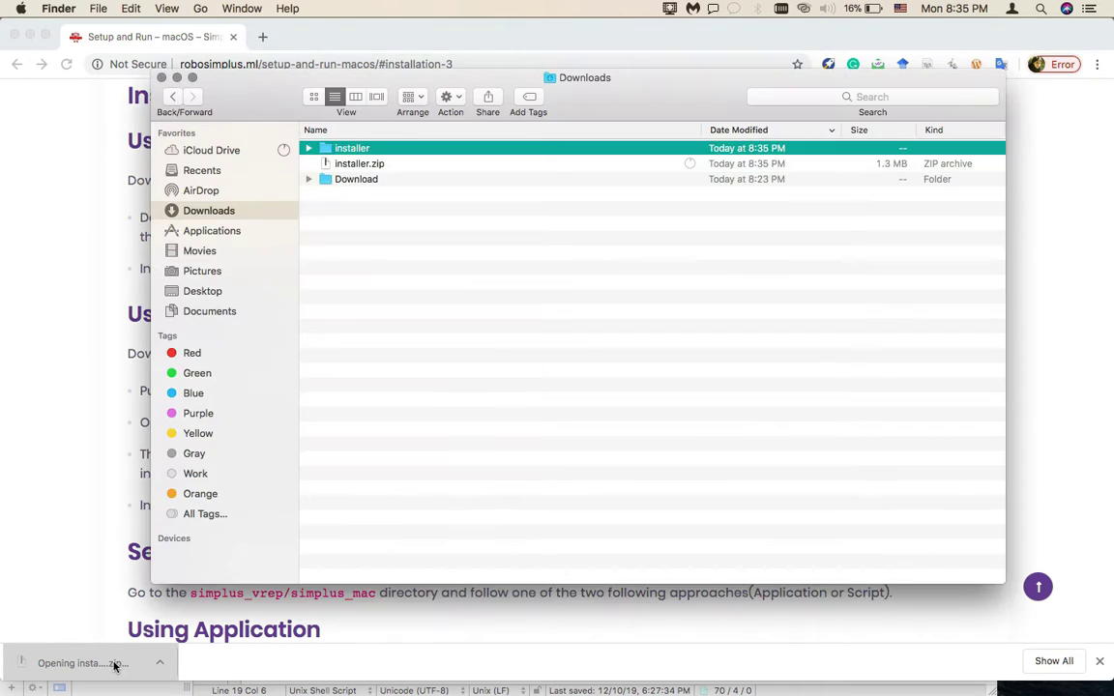
{"action": "double_click", "coordinate": [383, 148]}
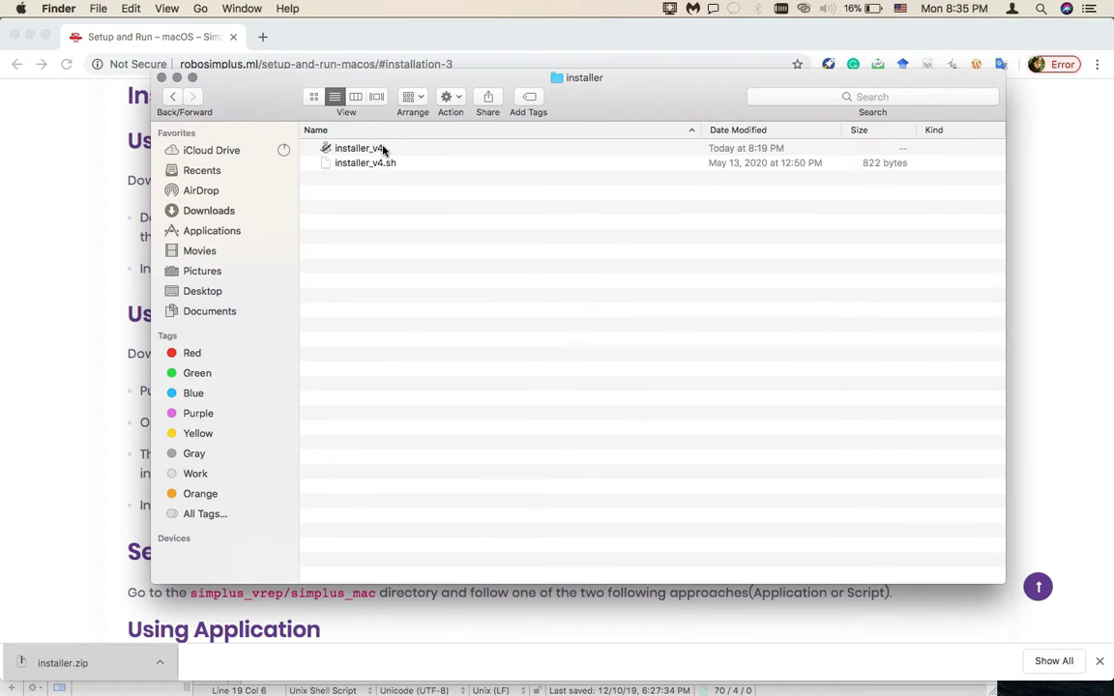
{"action": "double_click", "coordinate": [383, 148]}
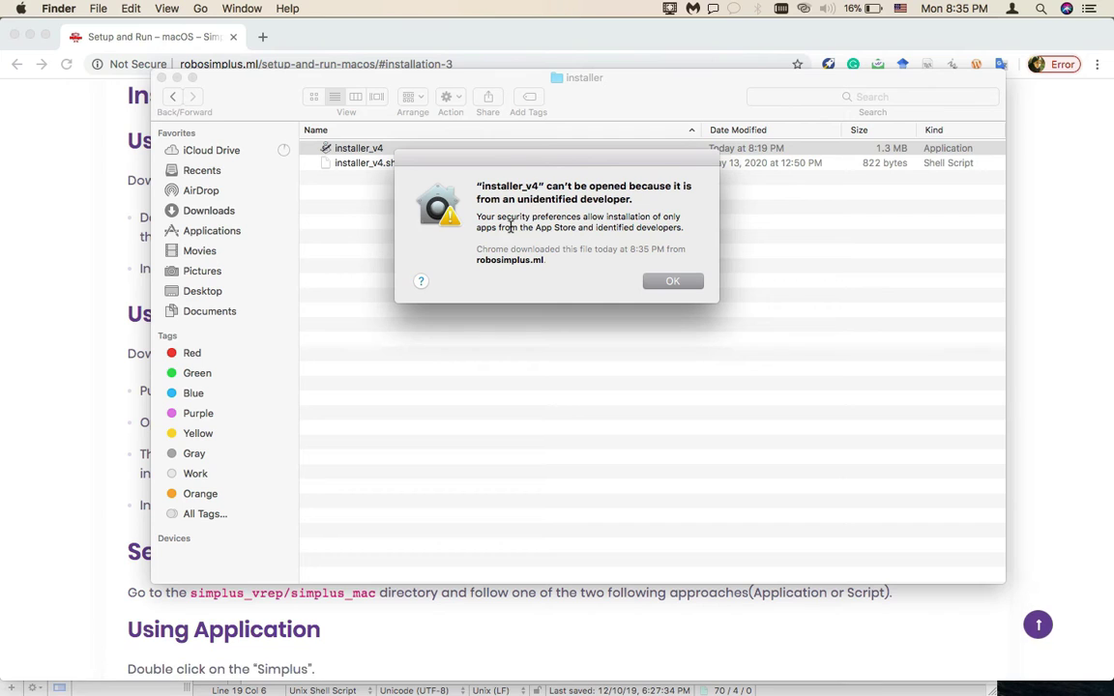
{"action": "left_click", "coordinate": [663, 284]}
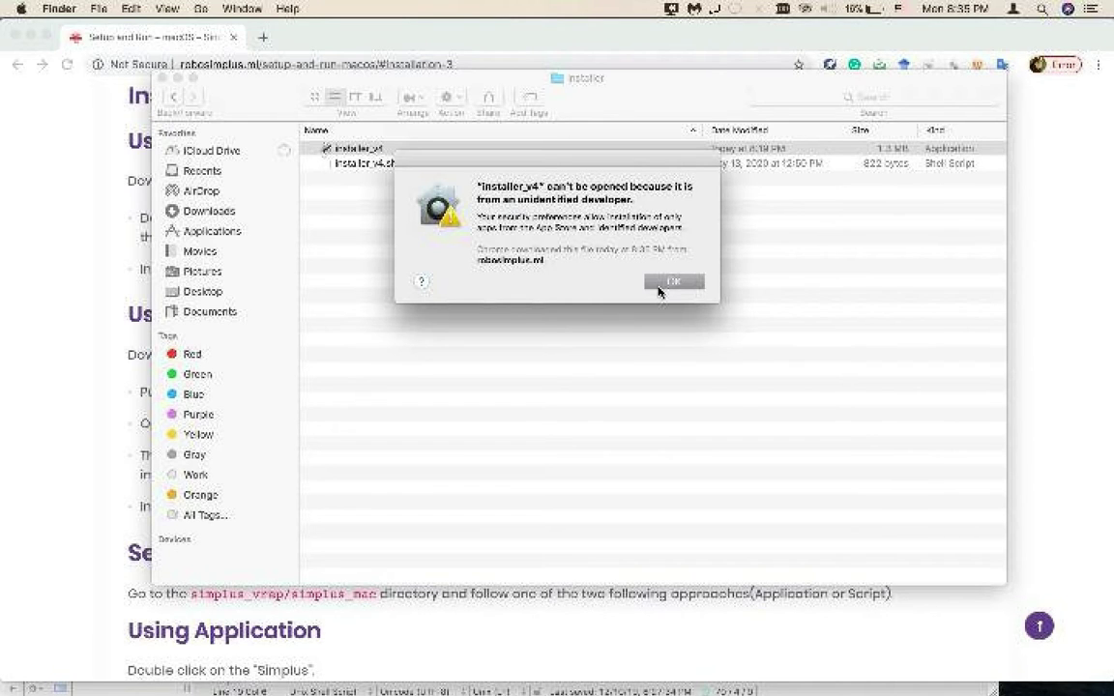
{"action": "left_click", "coordinate": [662, 283]}
- Allow the blocked installer_v4 to open anyway in the Security & Privacy system preferences and confirm opening it
{"action": "left_click", "coordinate": [21, 7]}
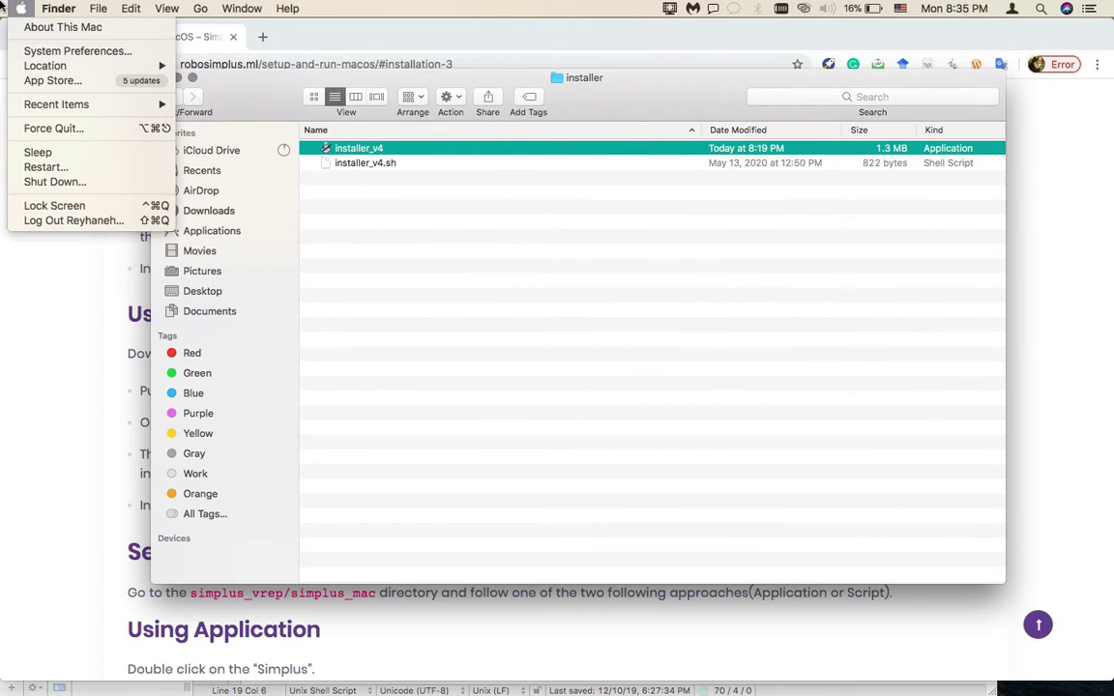
{"action": "left_click", "coordinate": [29, 50]}
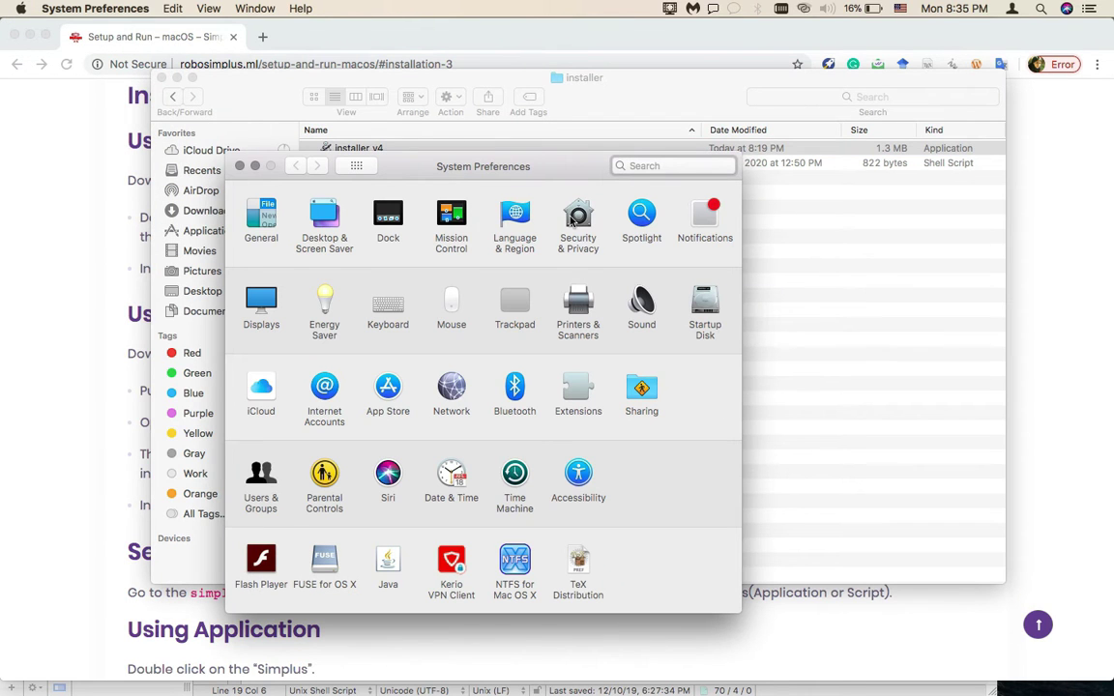
{"action": "left_click", "coordinate": [572, 220]}
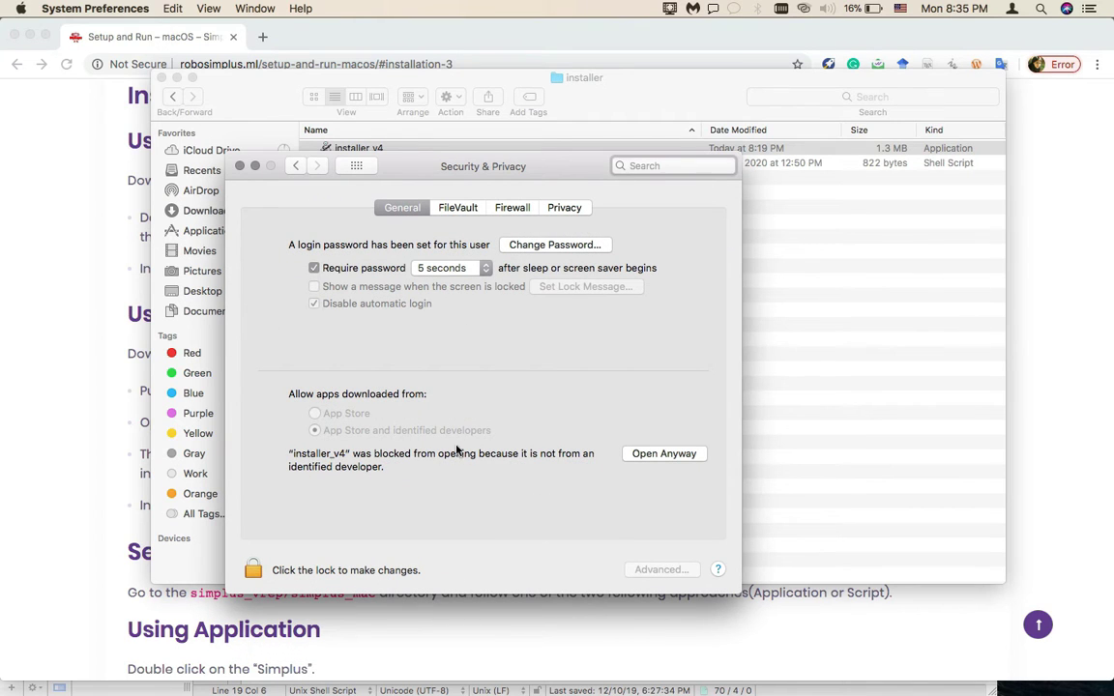
{"action": "left_click", "coordinate": [651, 457]}
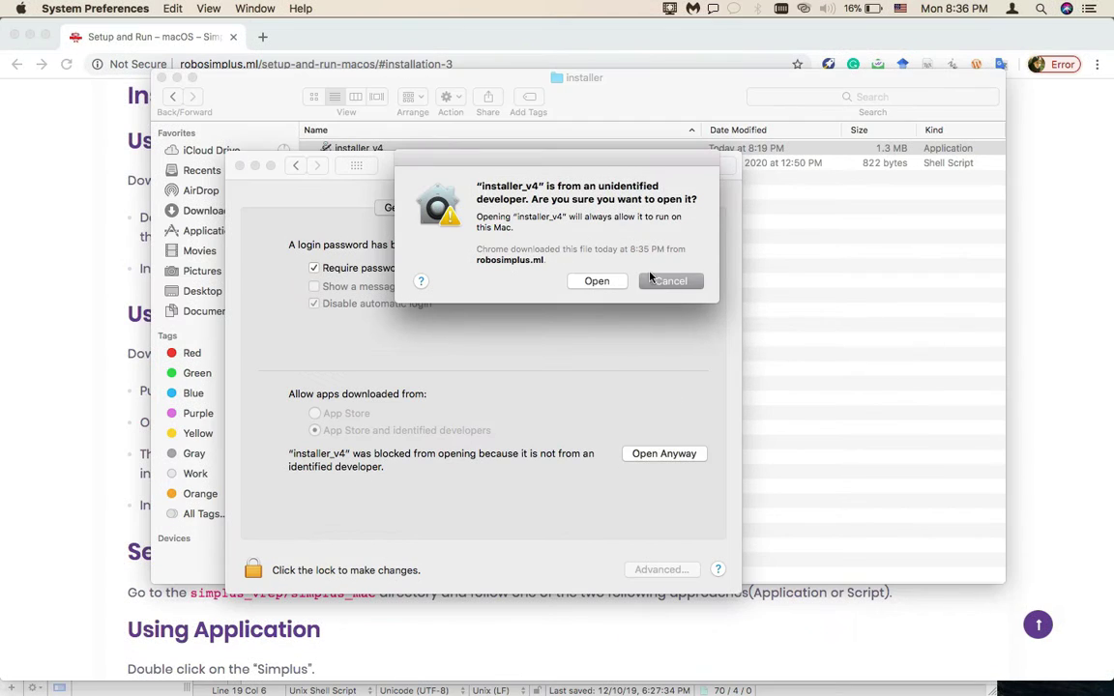
{"action": "left_click", "coordinate": [587, 281]}
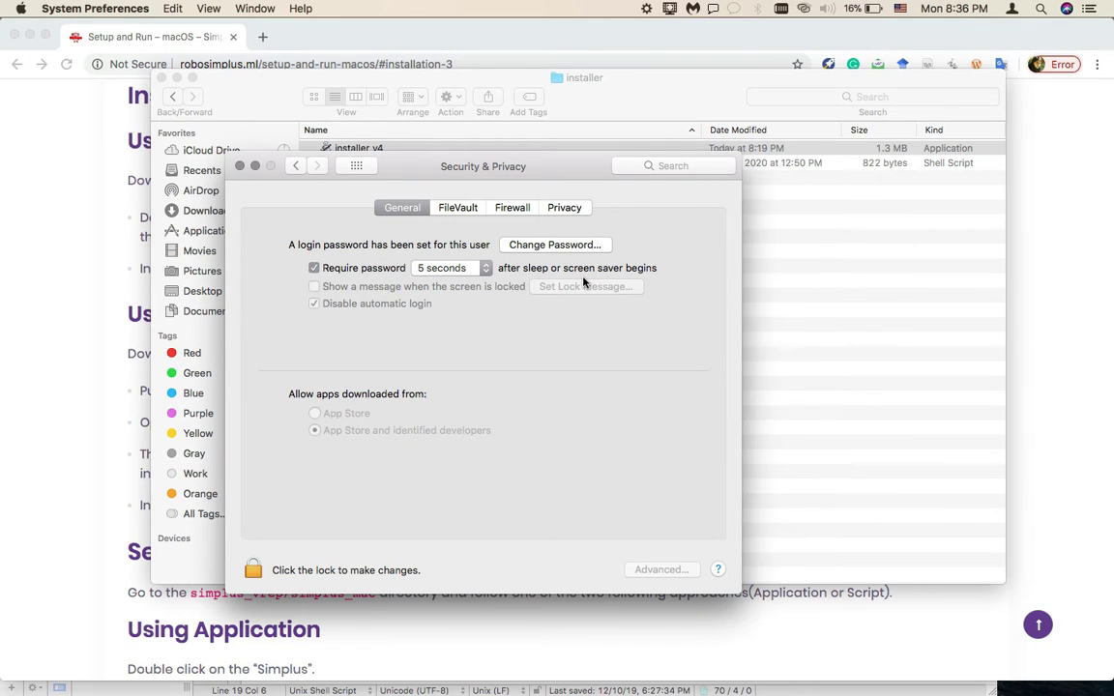
- Check the progress of the running installer_v4 and switch to the empty desktop space
{"action": "left_click", "coordinate": [647, 8]}
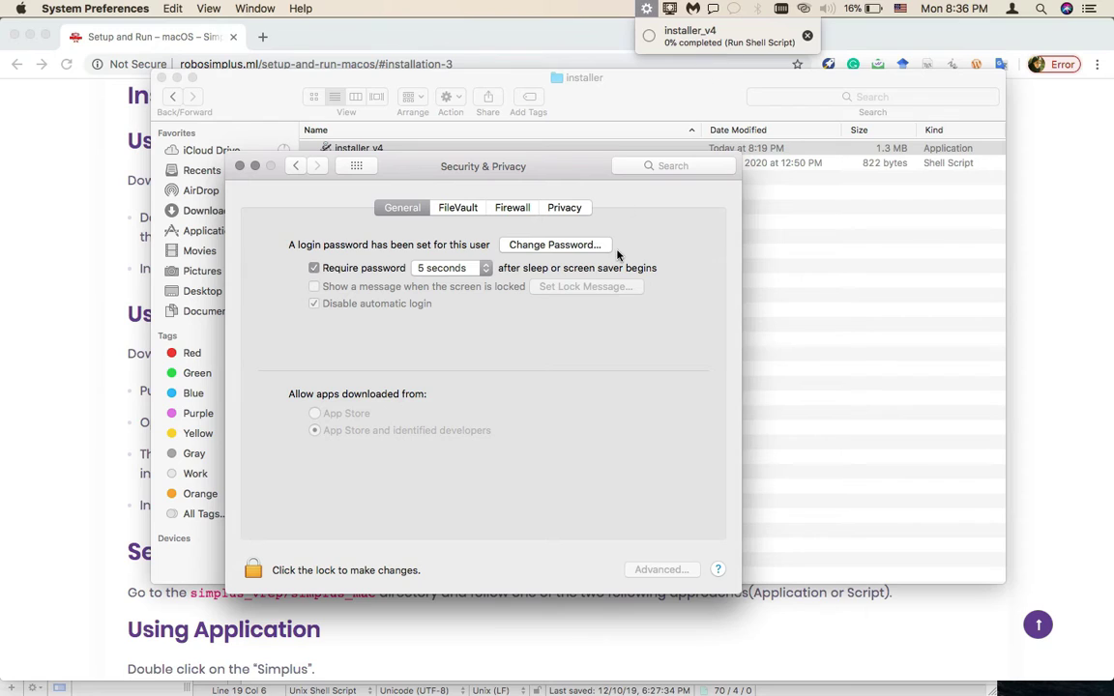
{"action": "key", "text": "ctrl+Right"}
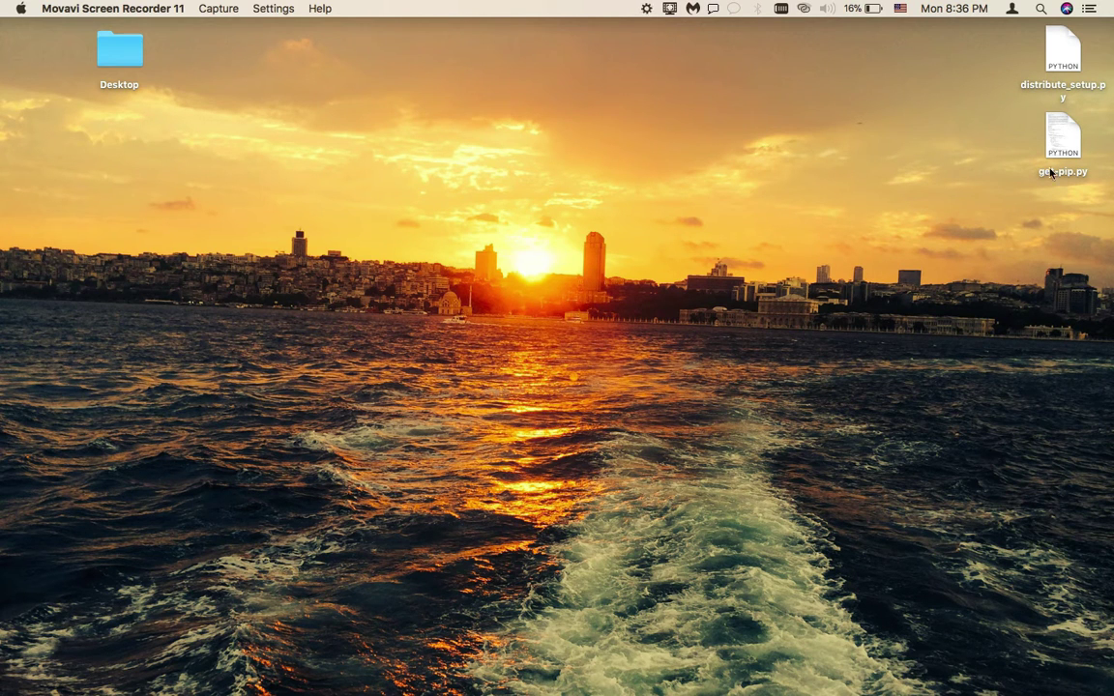
{"action": "left_click", "coordinate": [650, 8]}
{"action": "left_click", "coordinate": [654, 5]}
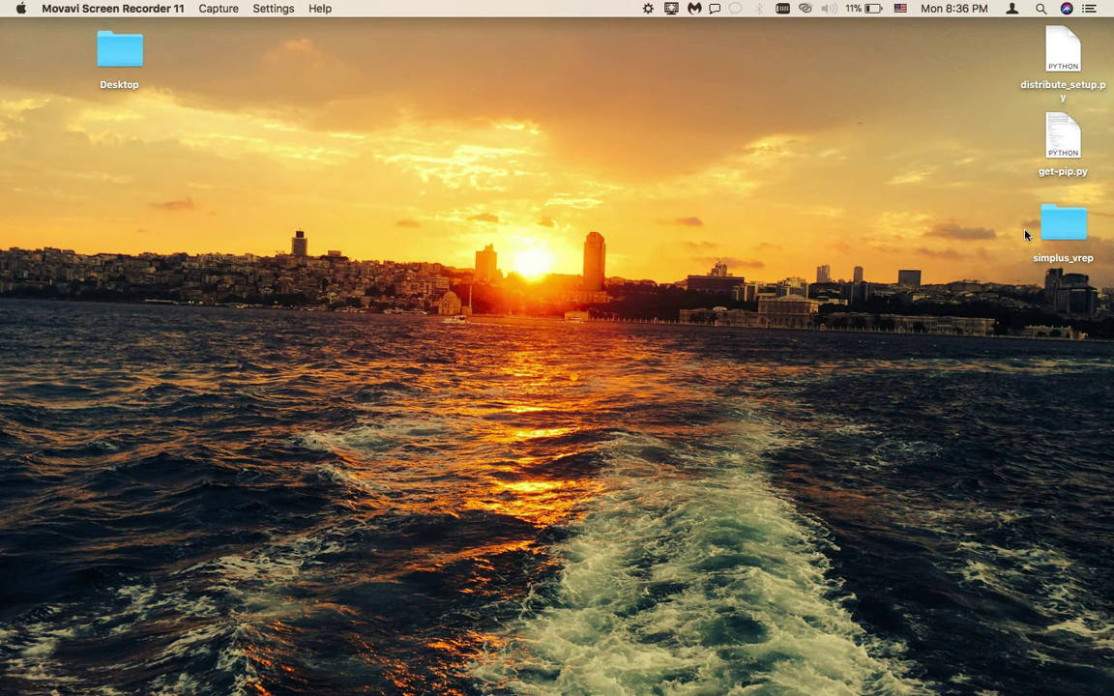
- Open the simplus_vrep folder on the desktop and enlarge its window to show the whole file list
{"action": "double_click", "coordinate": [1079, 222]}
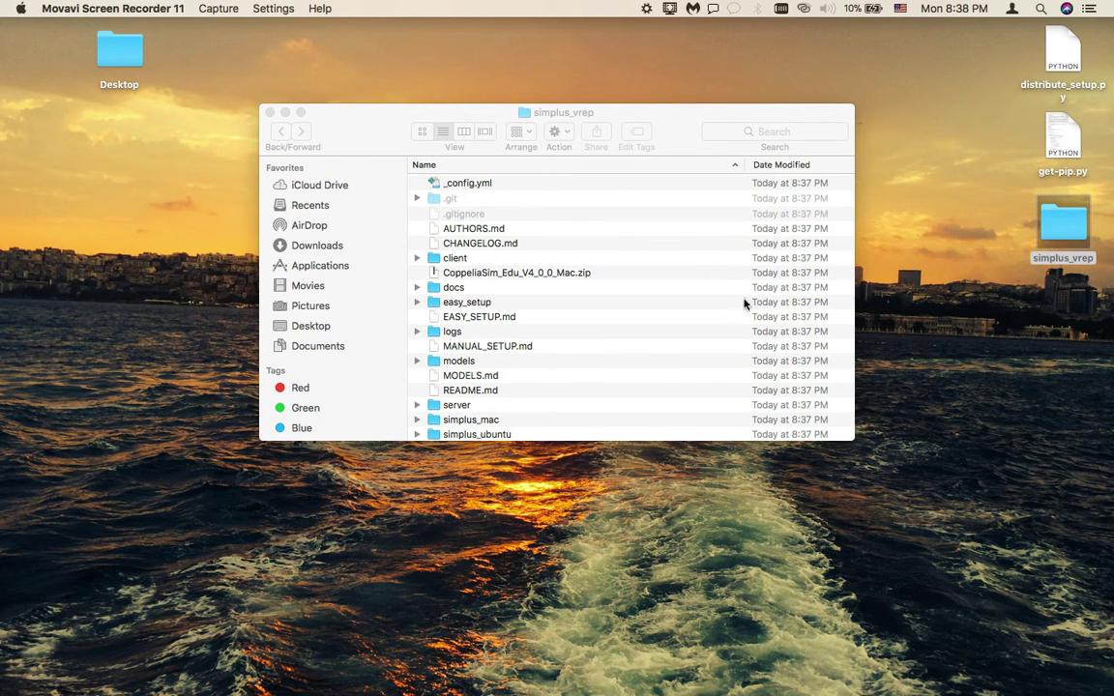
{"action": "left_click", "coordinate": [851, 438]}
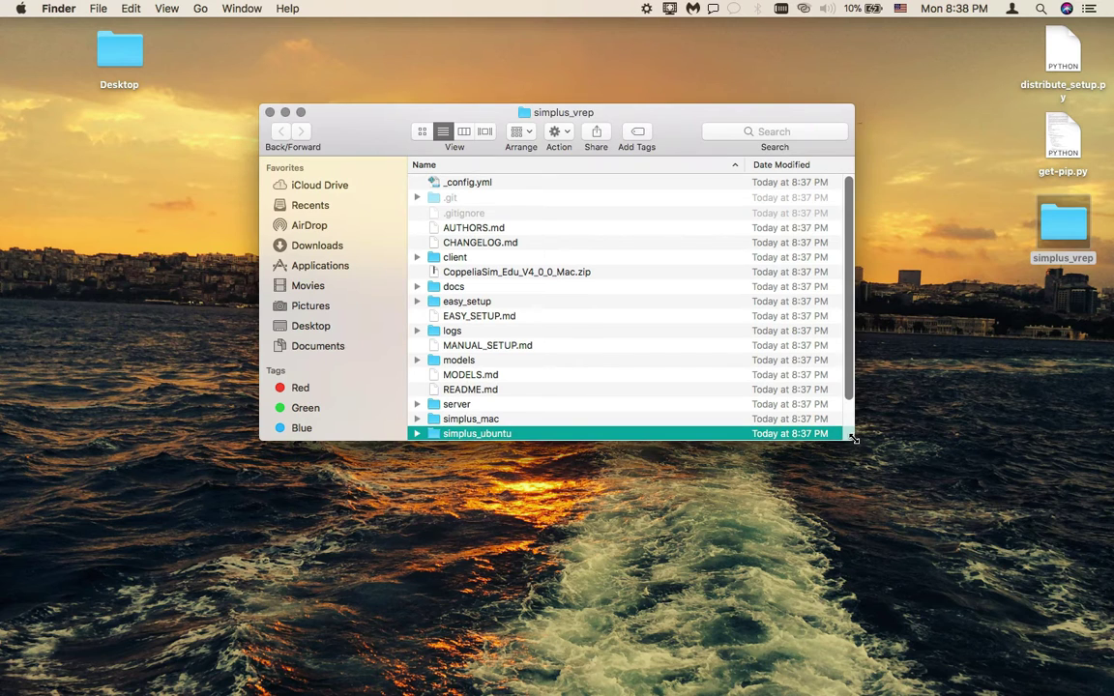
{"action": "left_click_drag", "start_coordinate": [852, 438], "coordinate": [900, 561]}
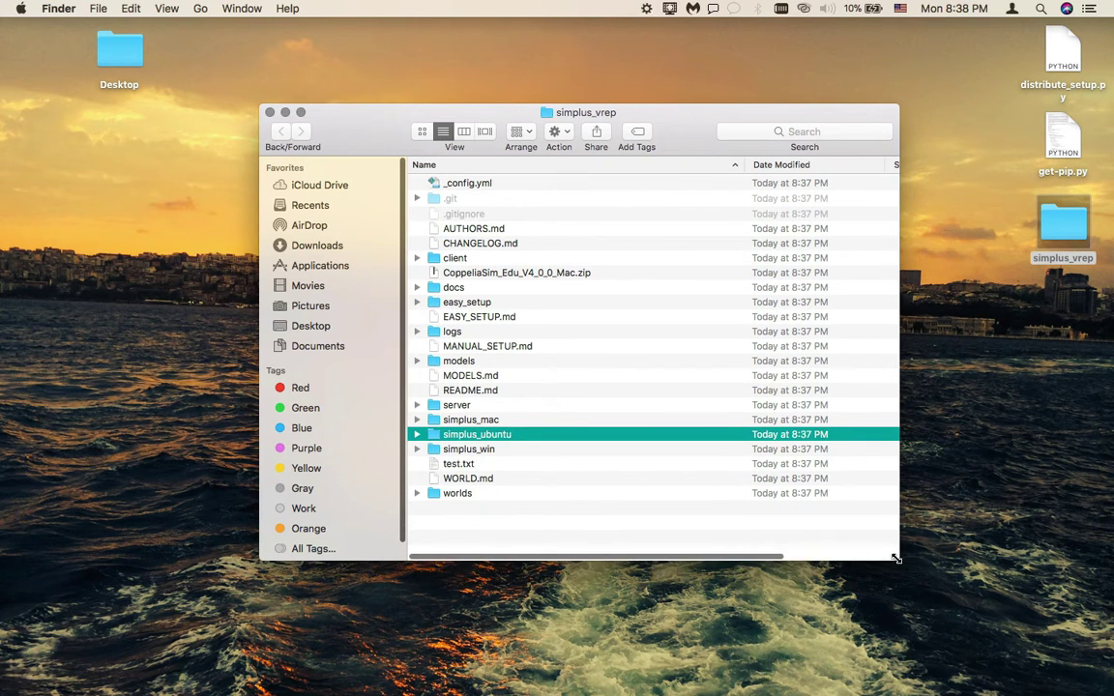
{"action": "left_click", "coordinate": [856, 533]}
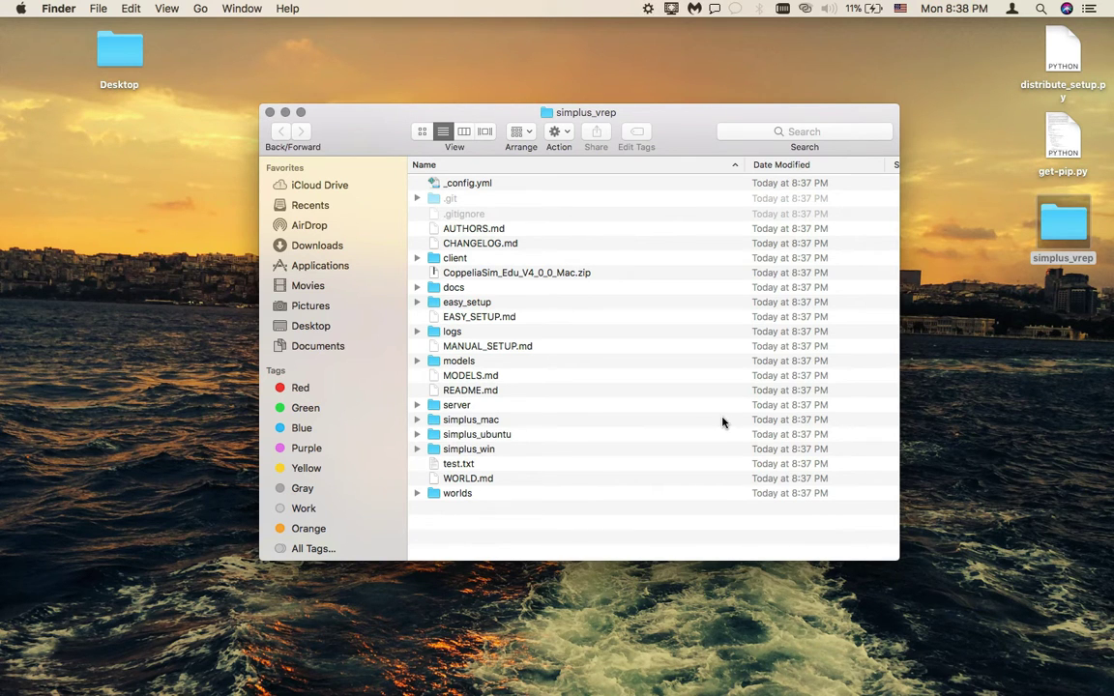
- Look through the size and kind details of the simplus_vrep files until the installation ends, and acknowledge its completion
{"action": "scroll", "coordinate": [723, 422], "scroll_direction": "right", "scroll_amount": 5}
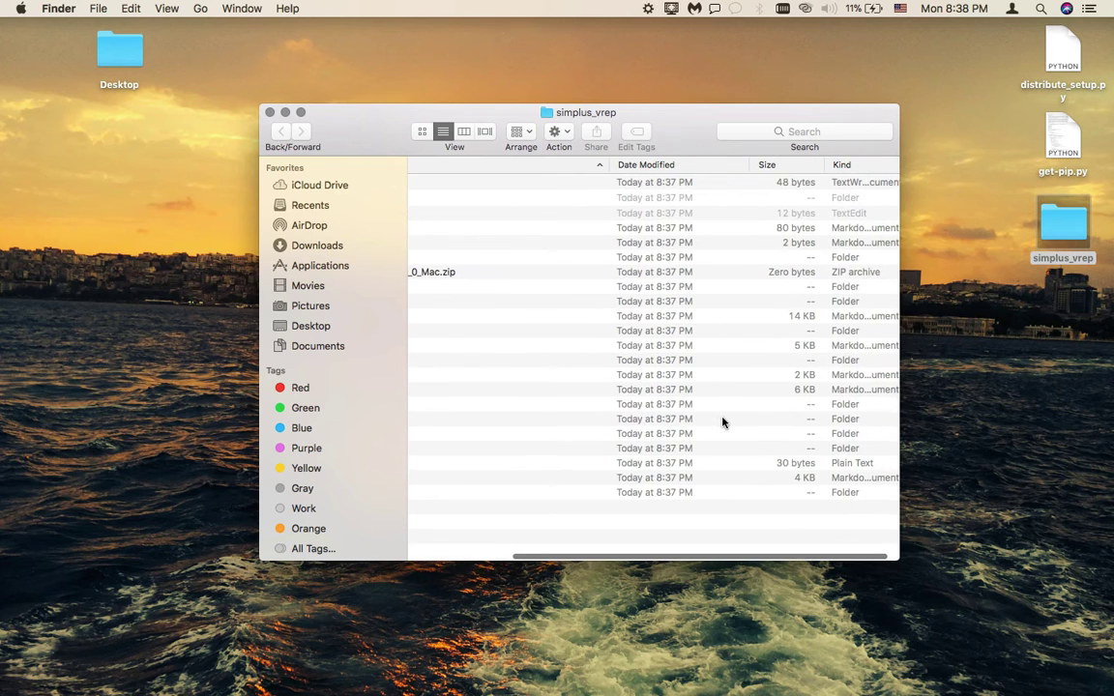
{"action": "scroll", "coordinate": [721, 423], "scroll_direction": "left", "scroll_amount": 1}
{"action": "scroll", "coordinate": [726, 291], "scroll_direction": "left", "scroll_amount": 5}
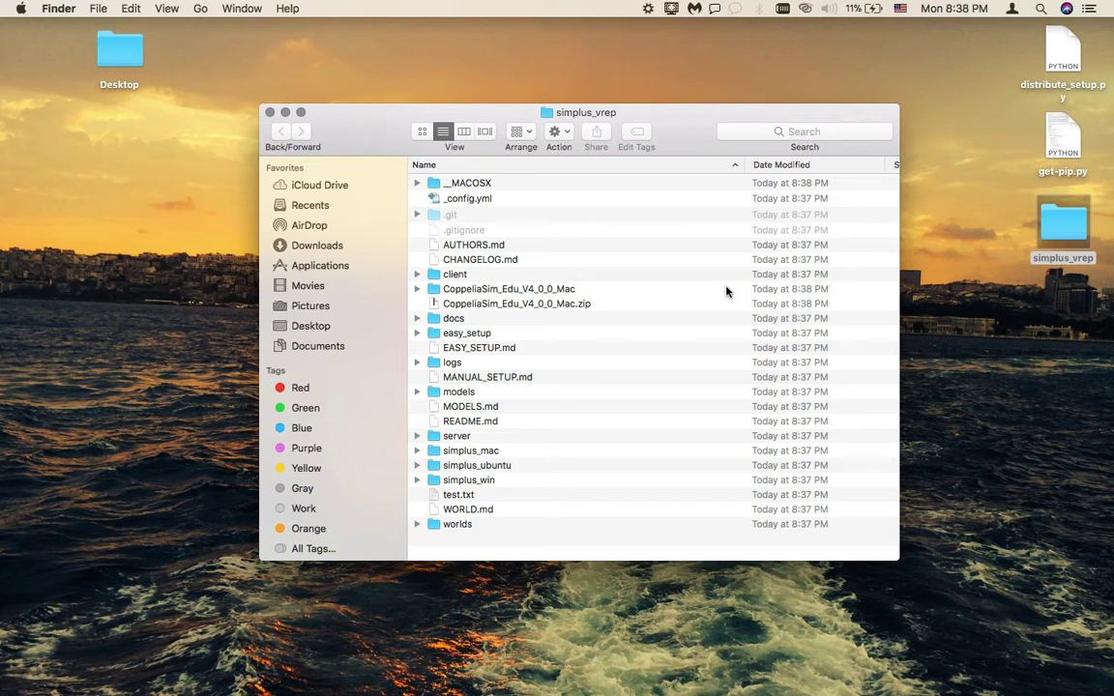
{"action": "scroll", "coordinate": [726, 291], "scroll_direction": "right", "scroll_amount": 5}
{"action": "scroll", "coordinate": [726, 291], "scroll_direction": "left", "scroll_amount": 5}
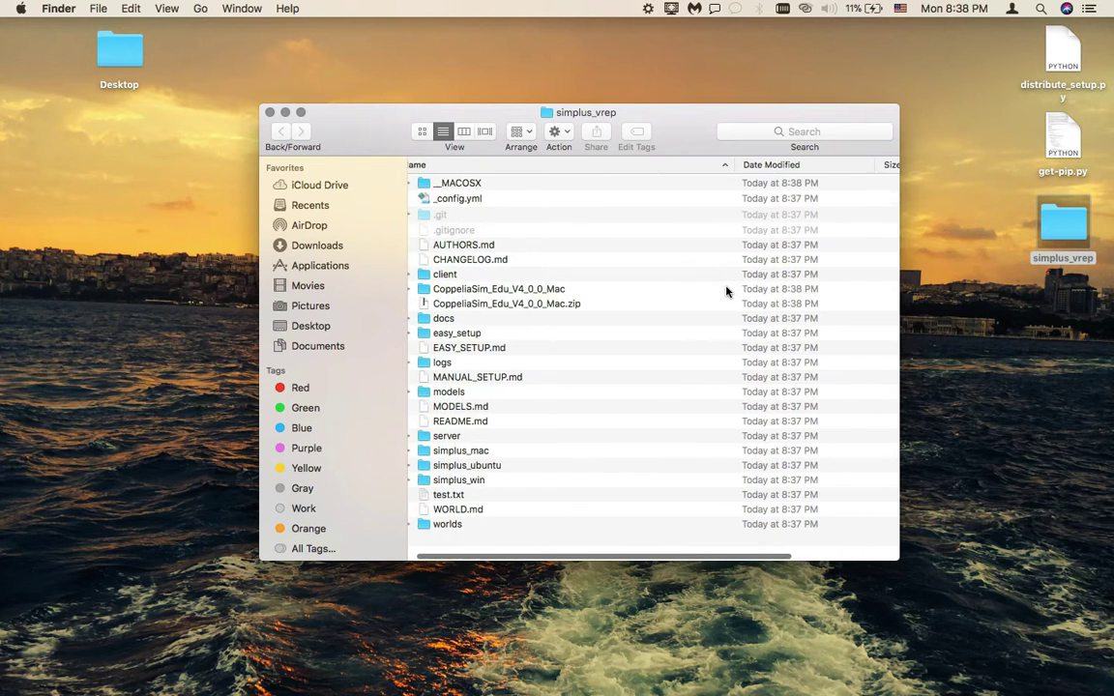
{"action": "scroll", "coordinate": [726, 291], "scroll_direction": "left", "scroll_amount": 1}
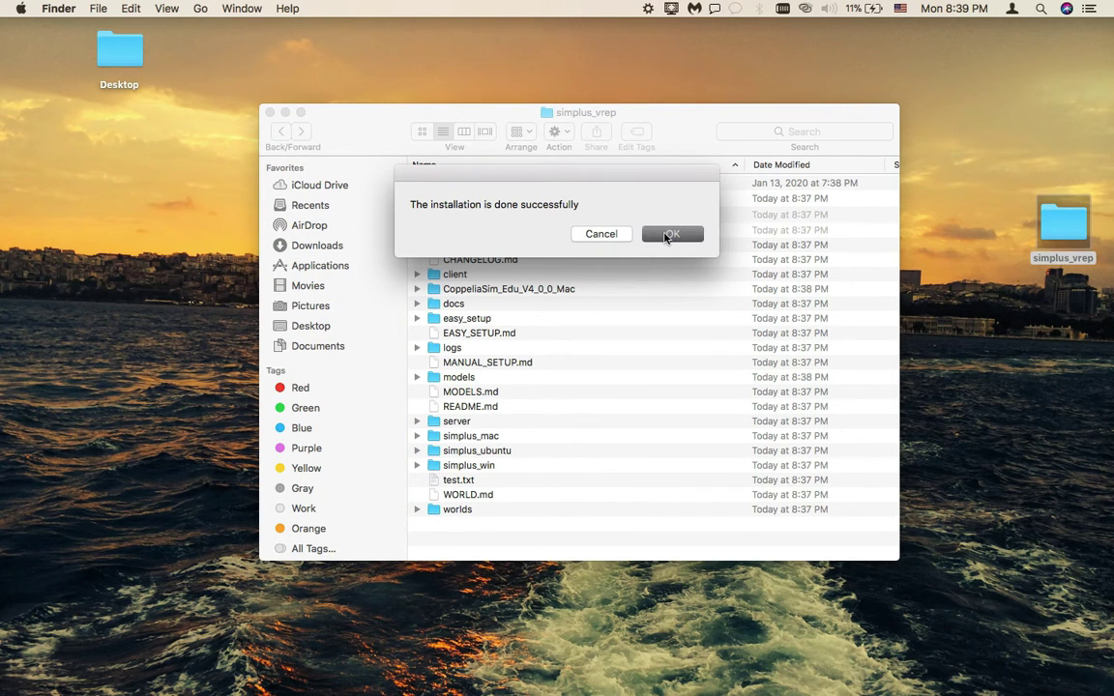
{"action": "left_click", "coordinate": [666, 237]}
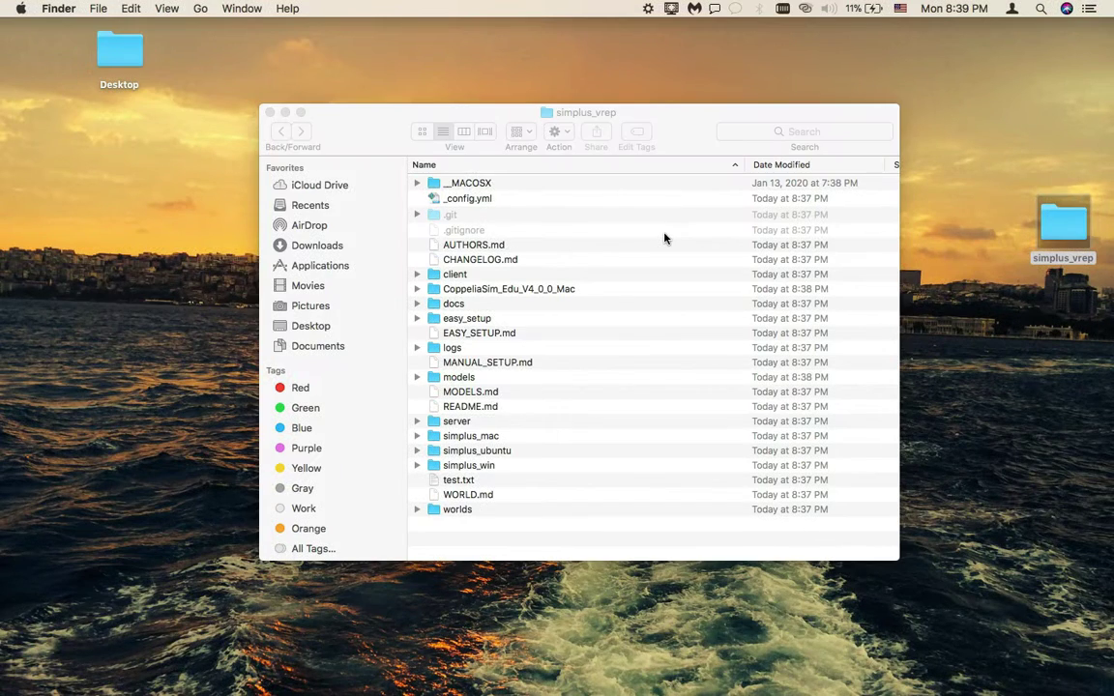
- Launch the Simplus application from the simplus_mac folder and minimize the Finder window
{"action": "double_click", "coordinate": [490, 440]}
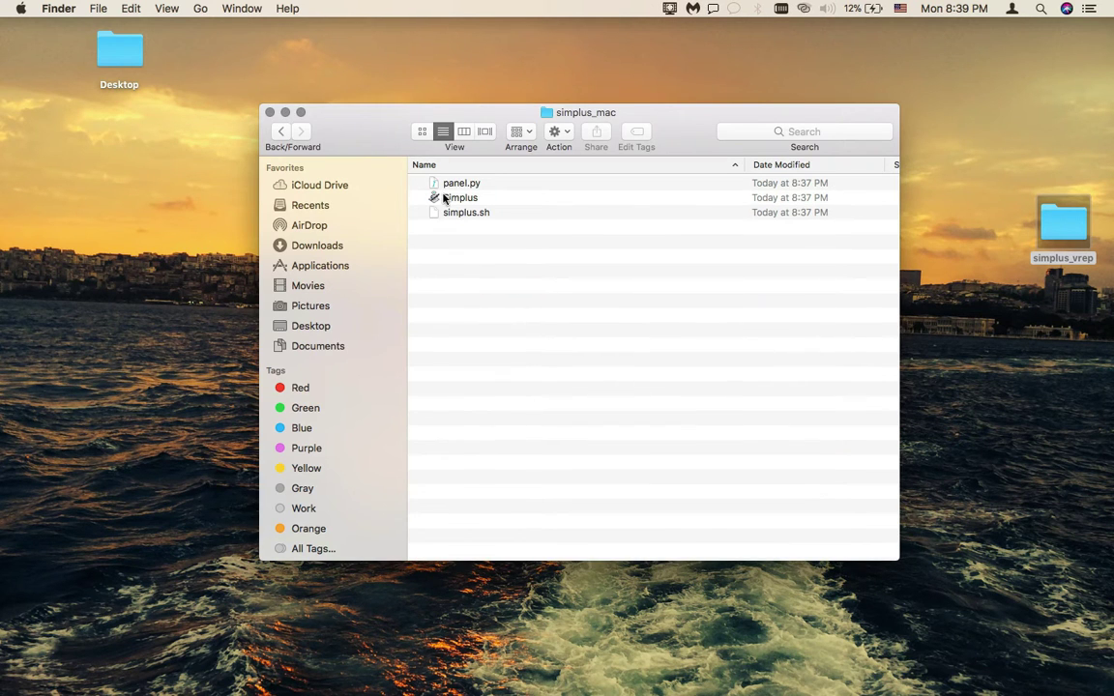
{"action": "left_click", "coordinate": [444, 198]}
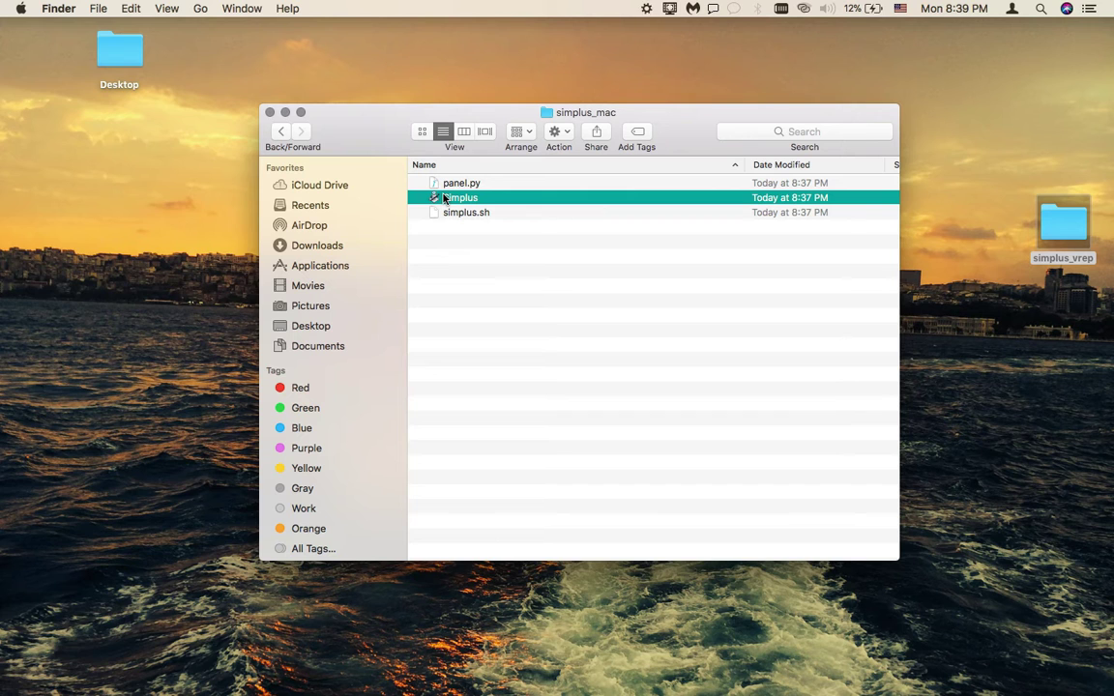
{"action": "left_click_drag", "start_coordinate": [375, 129], "coordinate": [495, 95]}
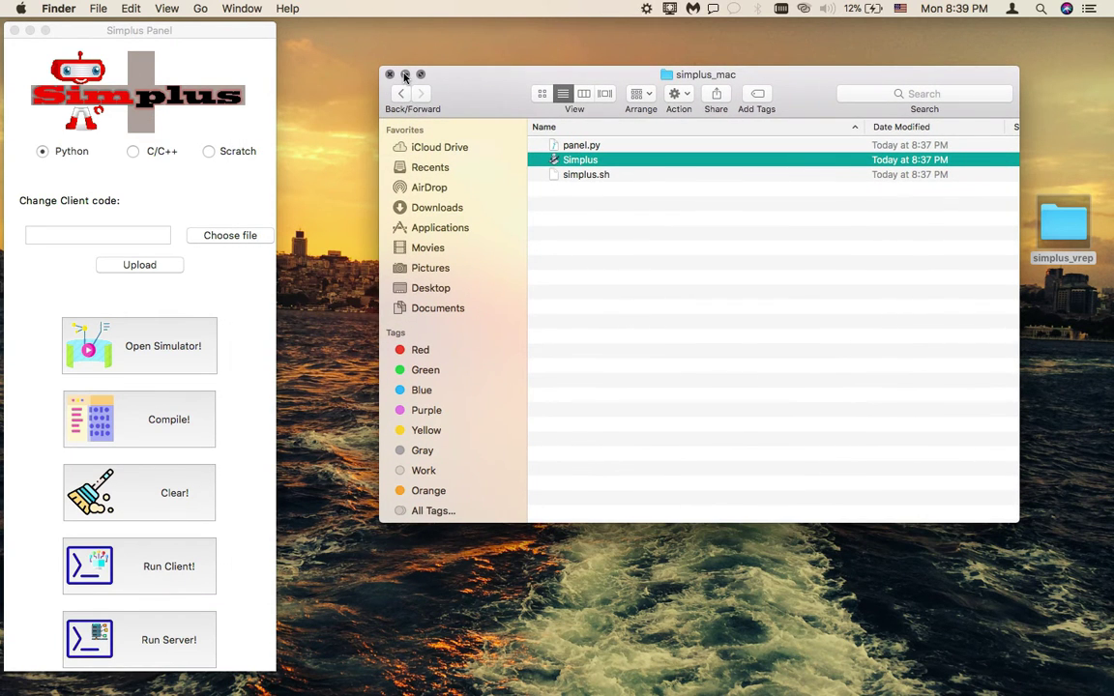
{"action": "left_click", "coordinate": [405, 75]}
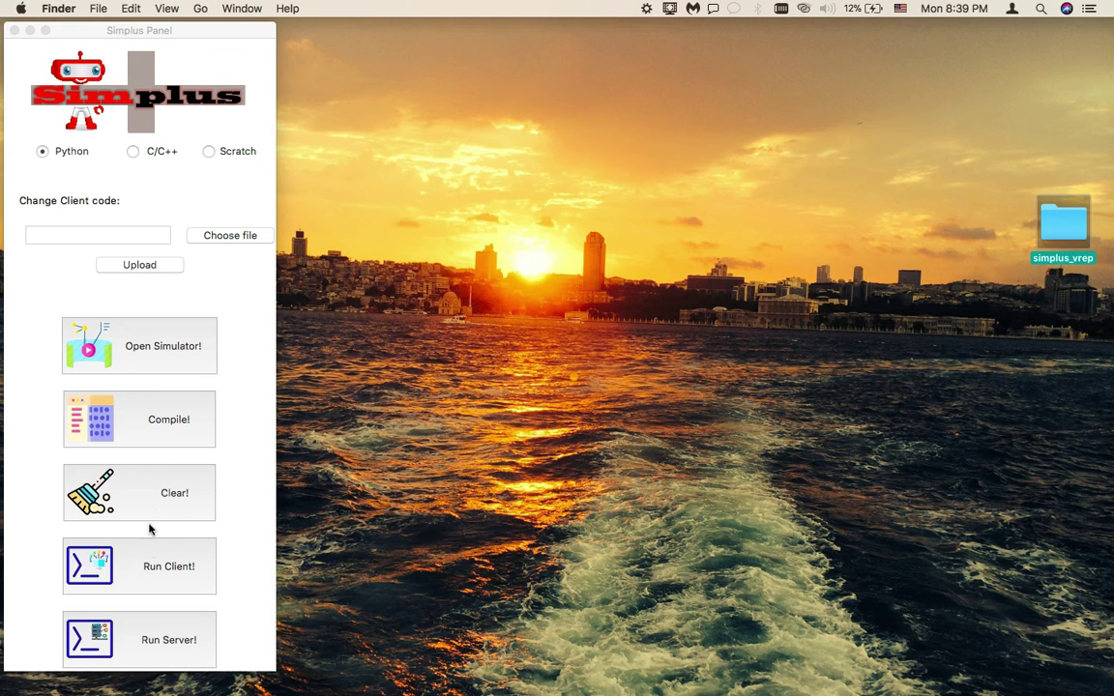
- Open the simulator, allow coppeliaSim.app to accept incoming network connections, and move the Game Manager and Simplus Monitor windows apart
{"action": "left_click", "coordinate": [160, 360]}
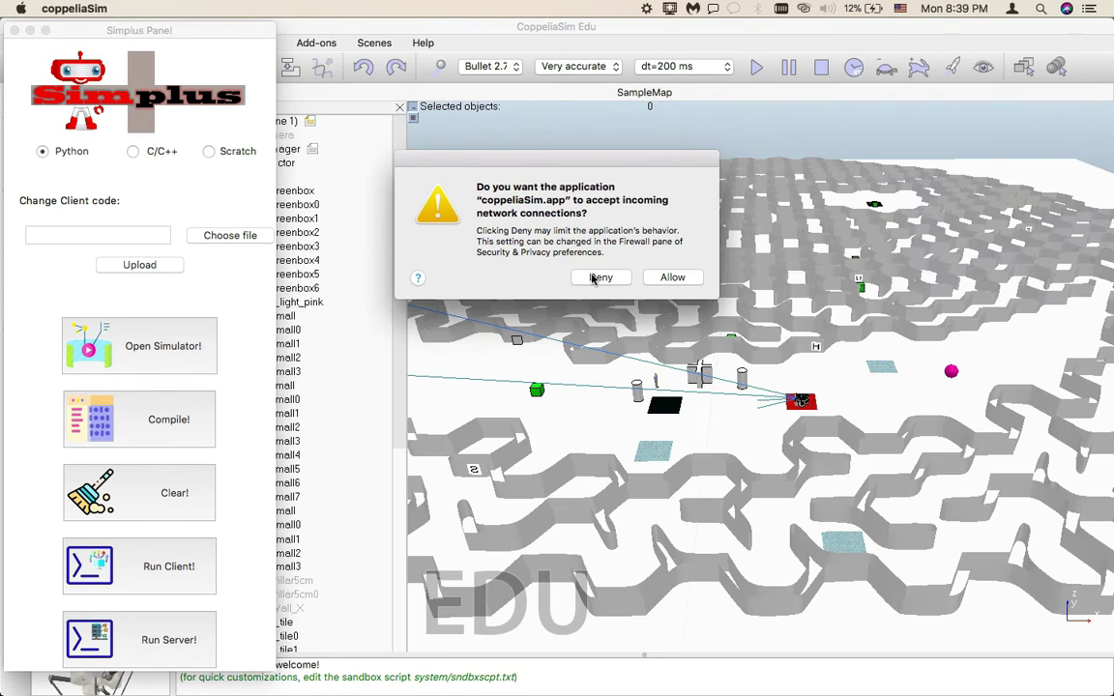
{"action": "left_click", "coordinate": [673, 277]}
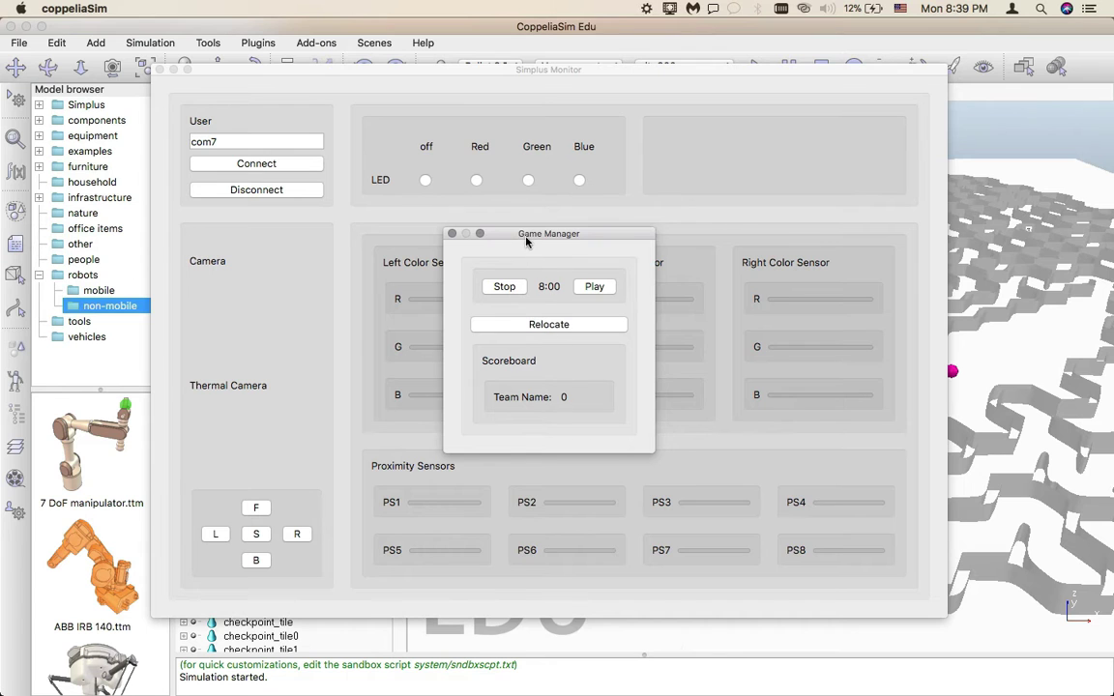
{"action": "left_click_drag", "start_coordinate": [528, 235], "coordinate": [987, 228]}
{"action": "left_click_drag", "start_coordinate": [766, 70], "coordinate": [706, 79]}
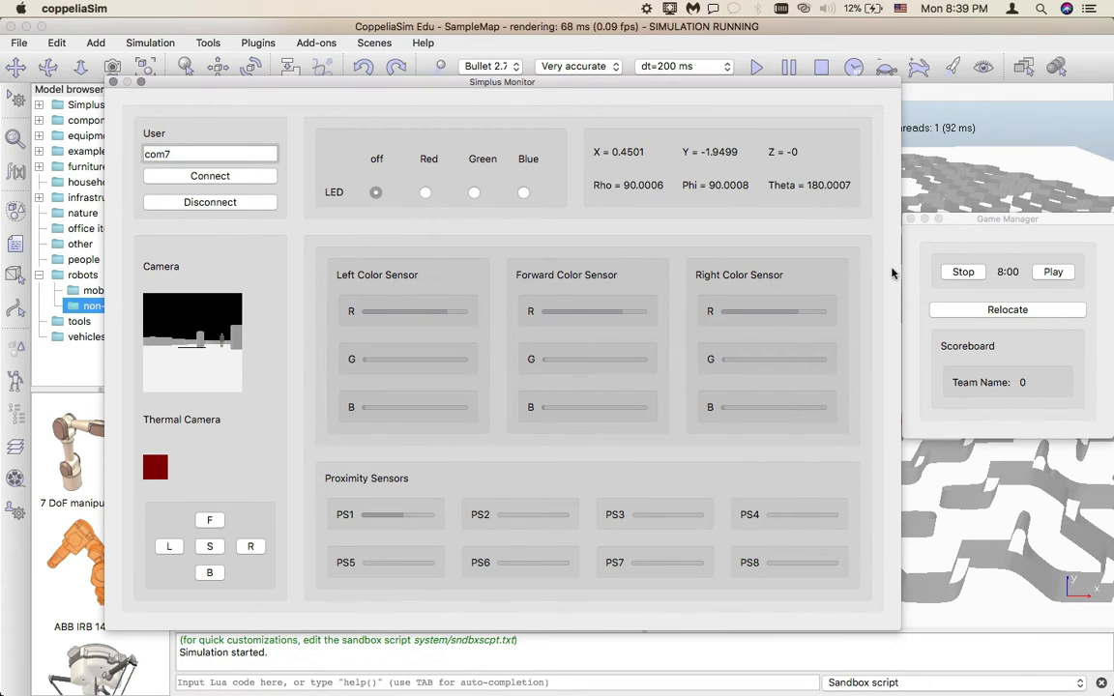
- Switch to the Simplus Panel, run the client, and allow Python.app to accept incoming network connections
{"action": "mouse_move", "coordinate": [770, 691]}
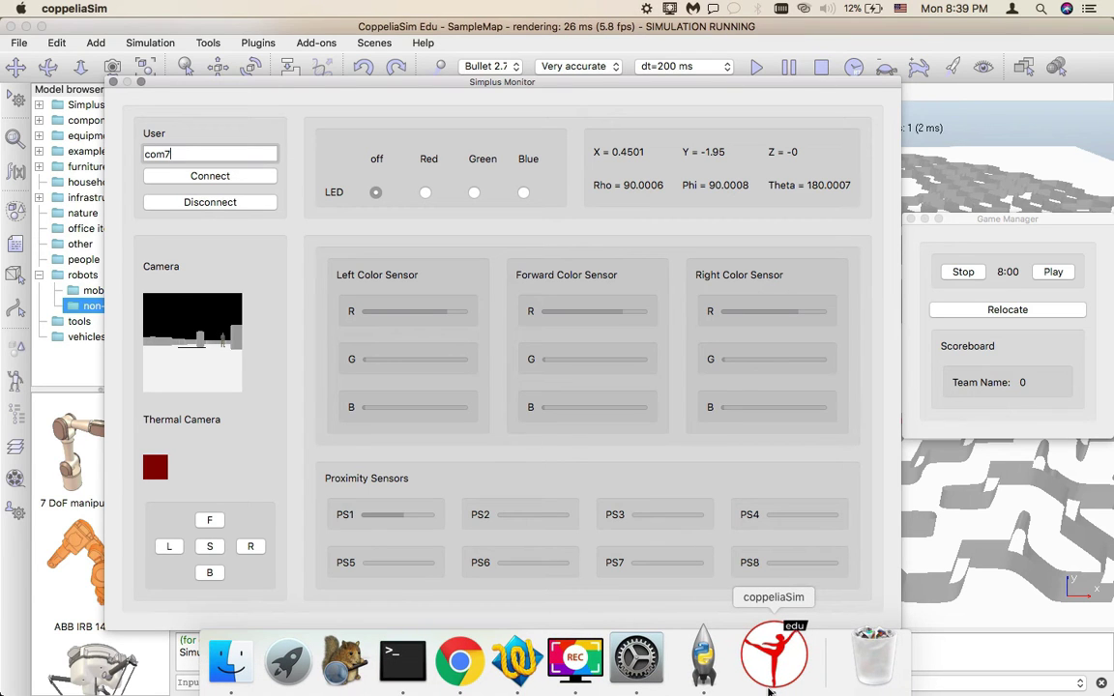
{"action": "left_click", "coordinate": [715, 671]}
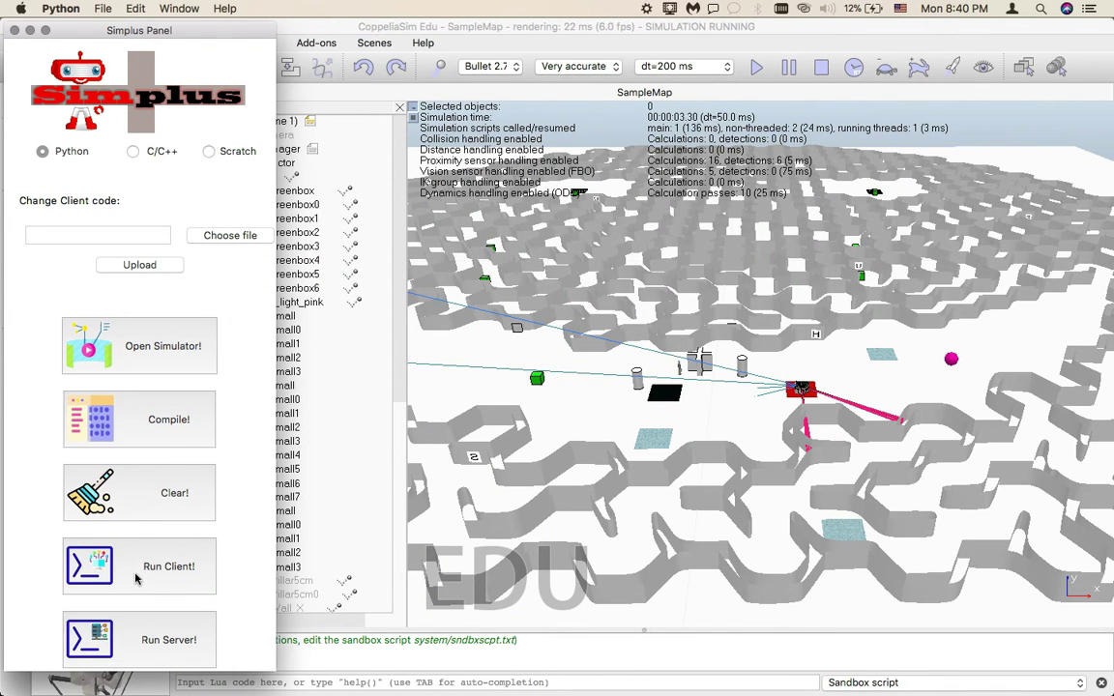
{"action": "left_click", "coordinate": [120, 513]}
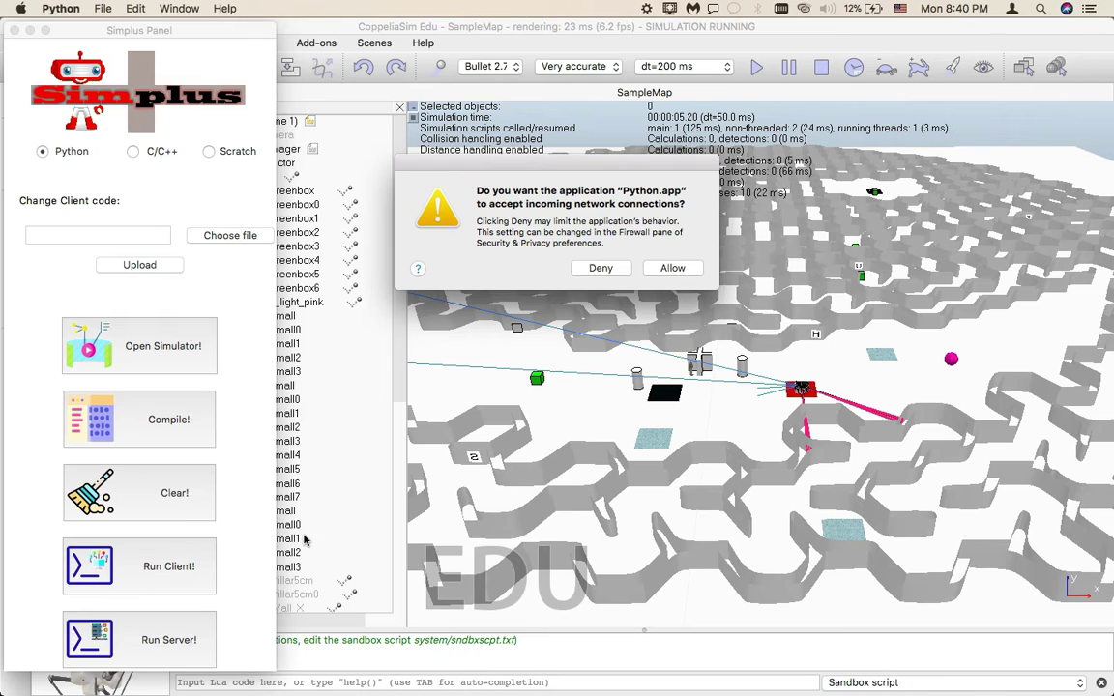
{"action": "left_click", "coordinate": [649, 274]}
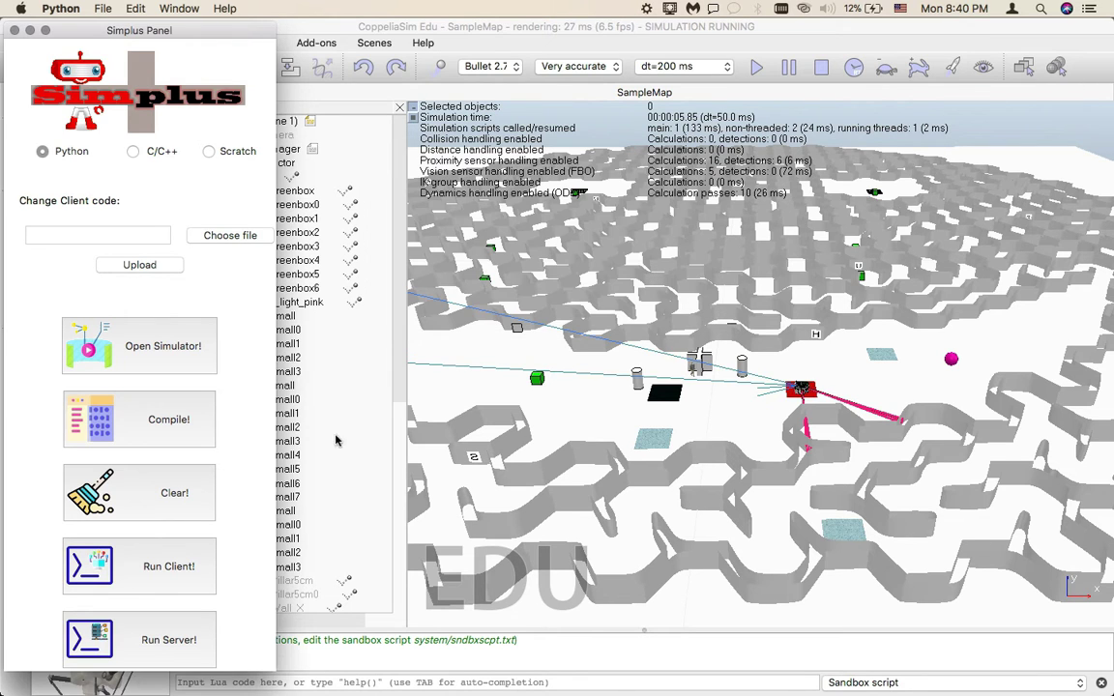
- Run the server from the Simplus Panel and return to the CoppeliaSim simulation windows
{"action": "left_click", "coordinate": [173, 629]}
{"action": "key", "text": "ctrl+Up"}
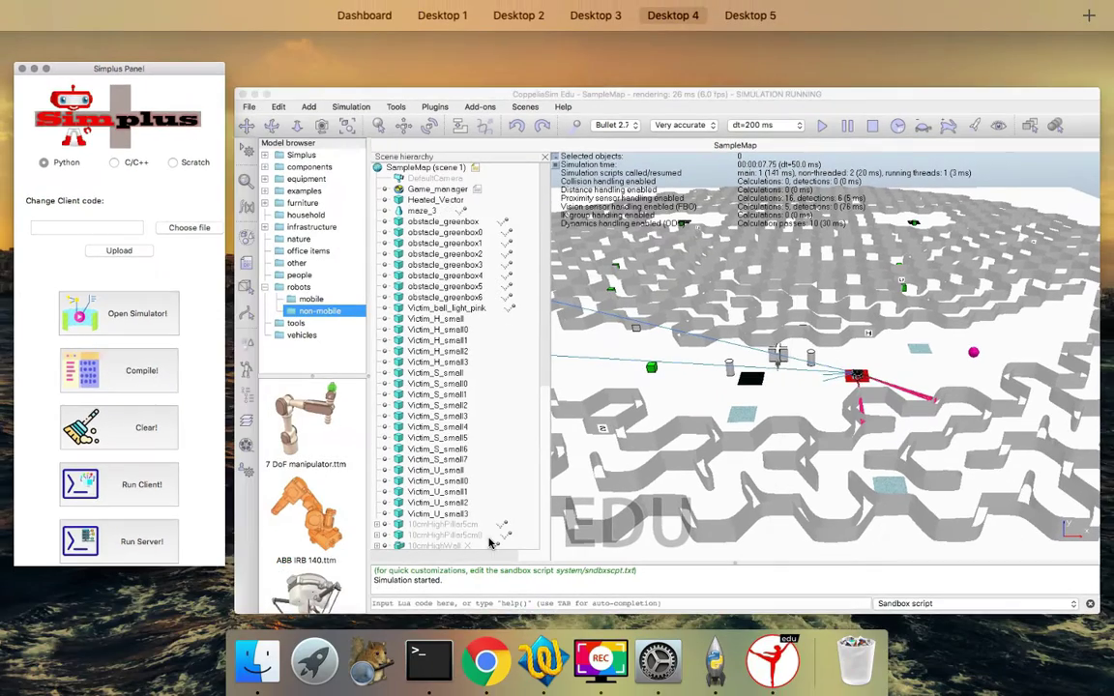
{"action": "left_click", "coordinate": [750, 586]}
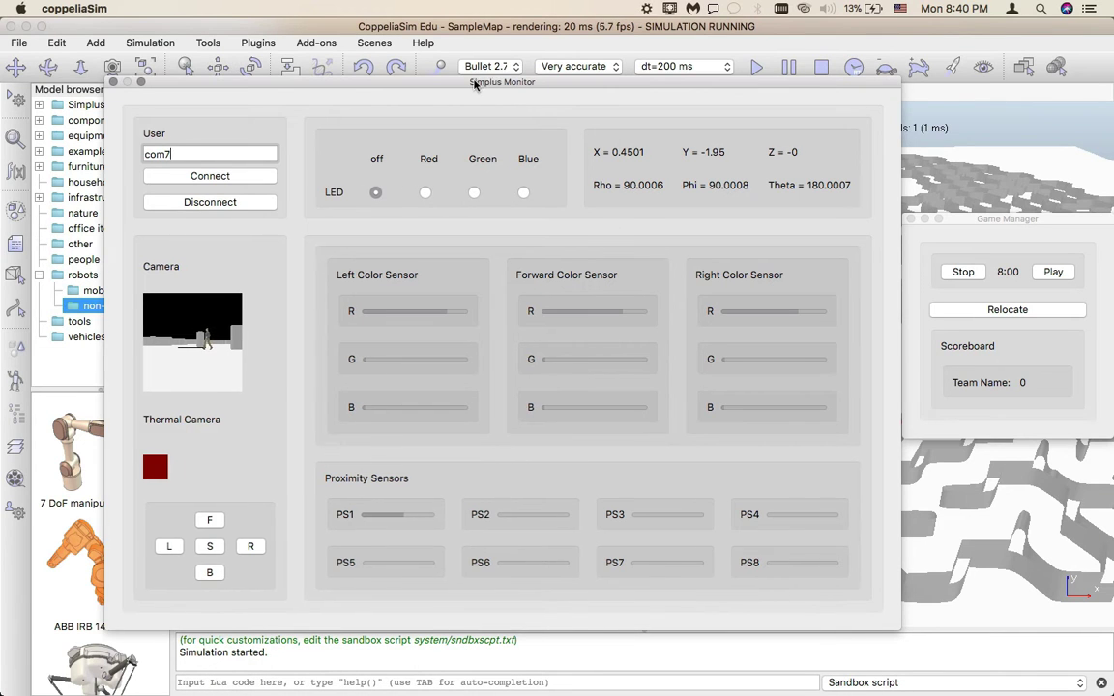
- Move the Simplus Monitor window aside to uncover the robot and start the game in the Game Manager
{"action": "left_click_drag", "start_coordinate": [490, 85], "coordinate": [317, 73]}
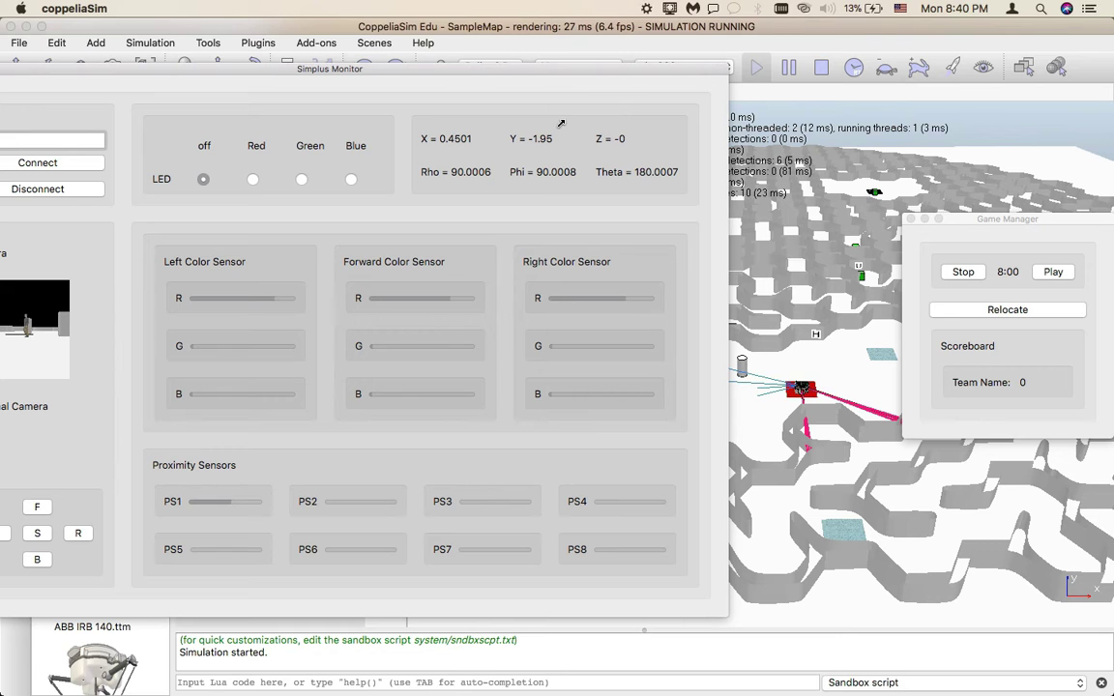
{"action": "left_click_drag", "start_coordinate": [498, 73], "coordinate": [462, 30]}
{"action": "left_click", "coordinate": [1053, 272]}
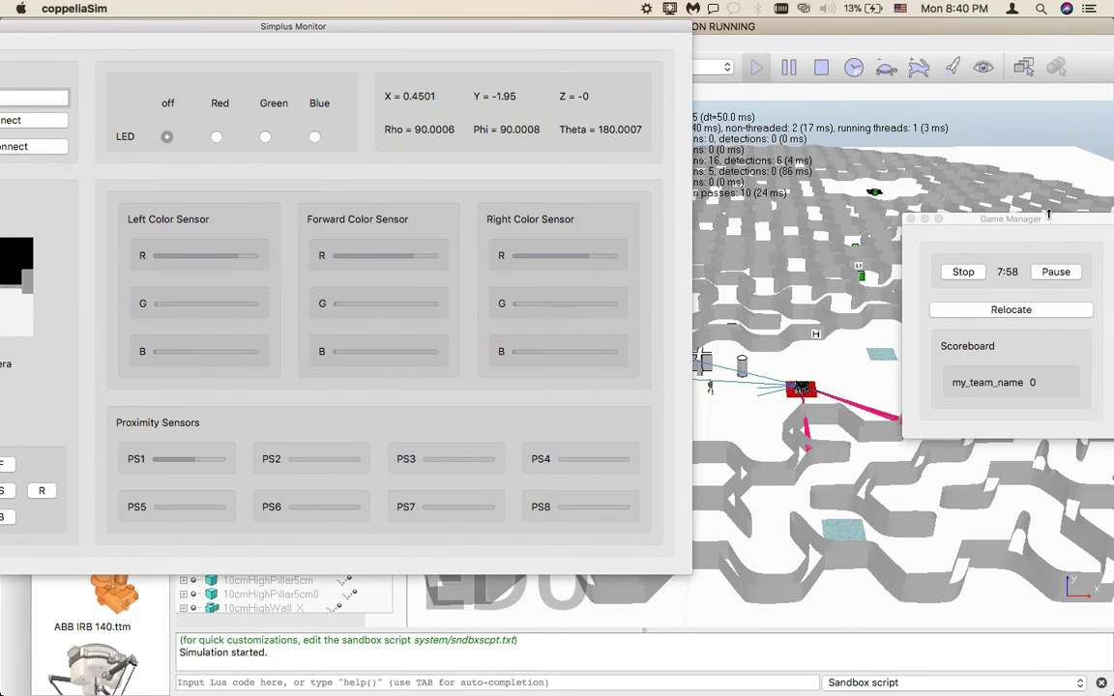
- Move the Game Manager window clear of the screen edge and close the Simplus Monitor window
{"action": "left_click_drag", "start_coordinate": [1049, 226], "coordinate": [996, 125]}
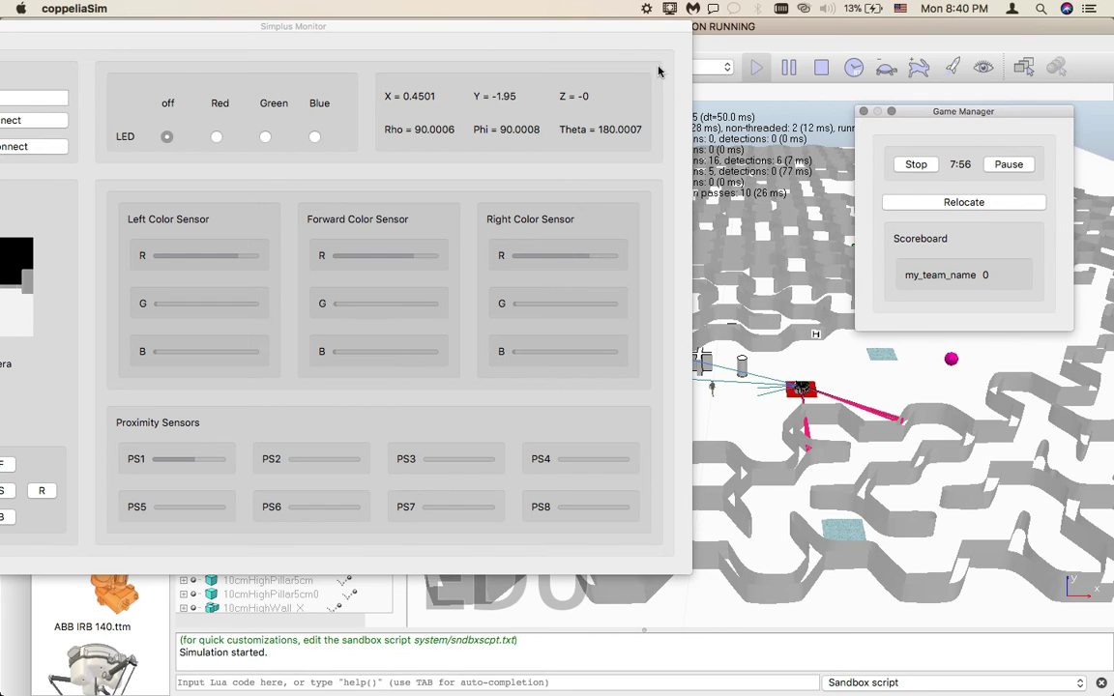
{"action": "left_click_drag", "start_coordinate": [582, 19], "coordinate": [583, 82]}
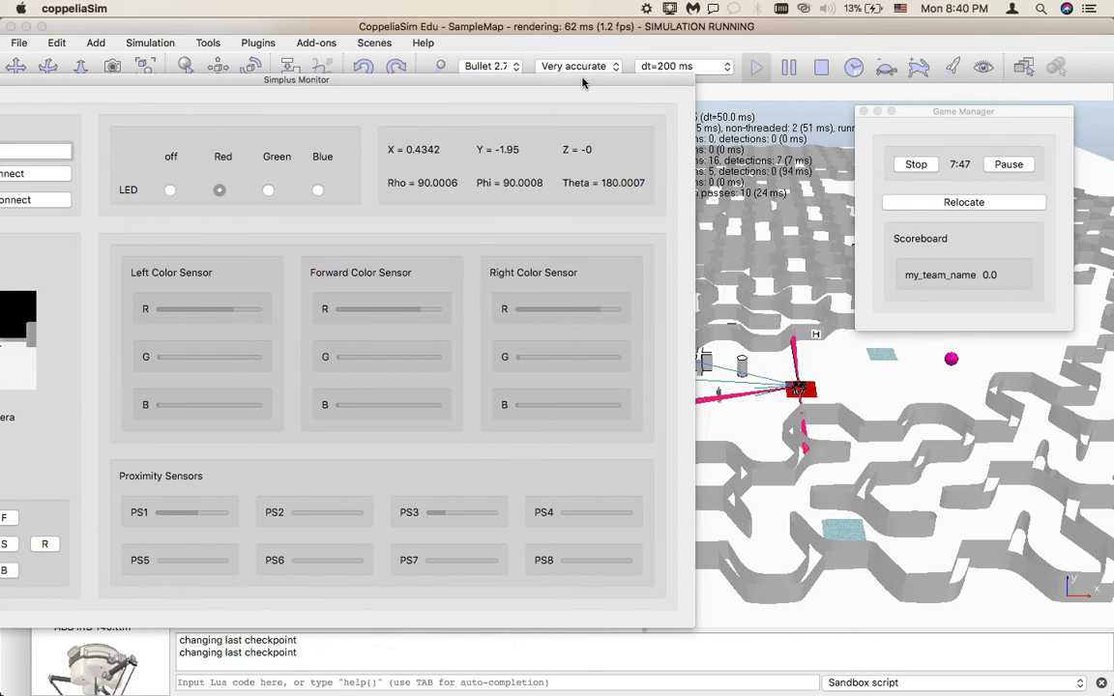
{"action": "left_click_drag", "start_coordinate": [582, 83], "coordinate": [738, 179]}
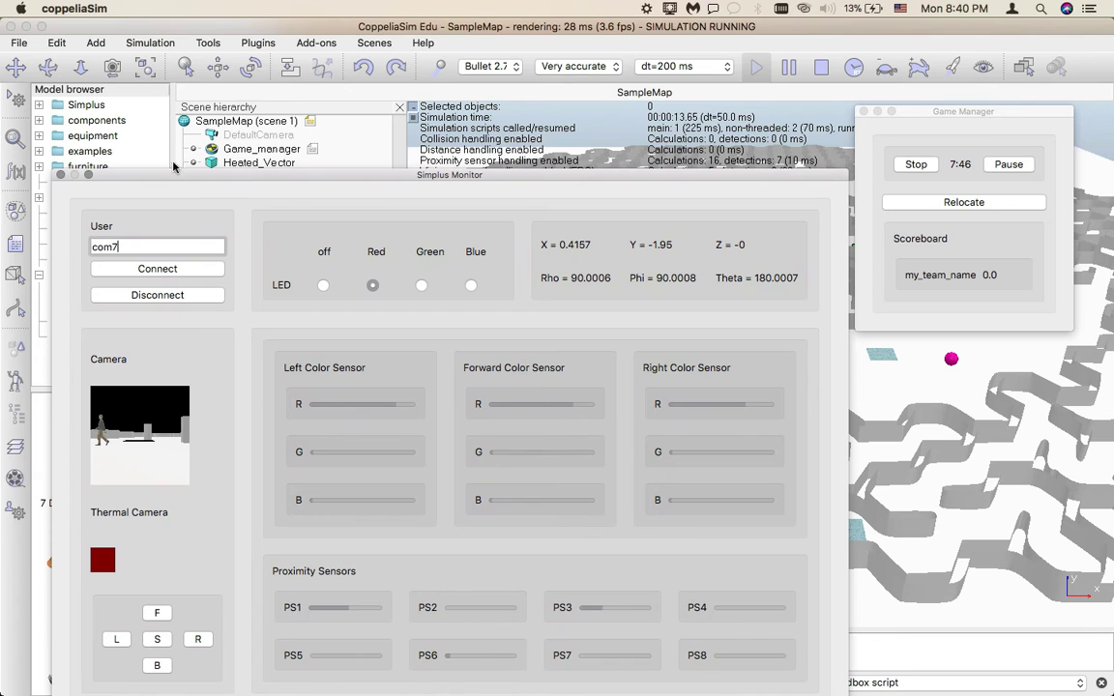
{"action": "left_click", "coordinate": [60, 174]}
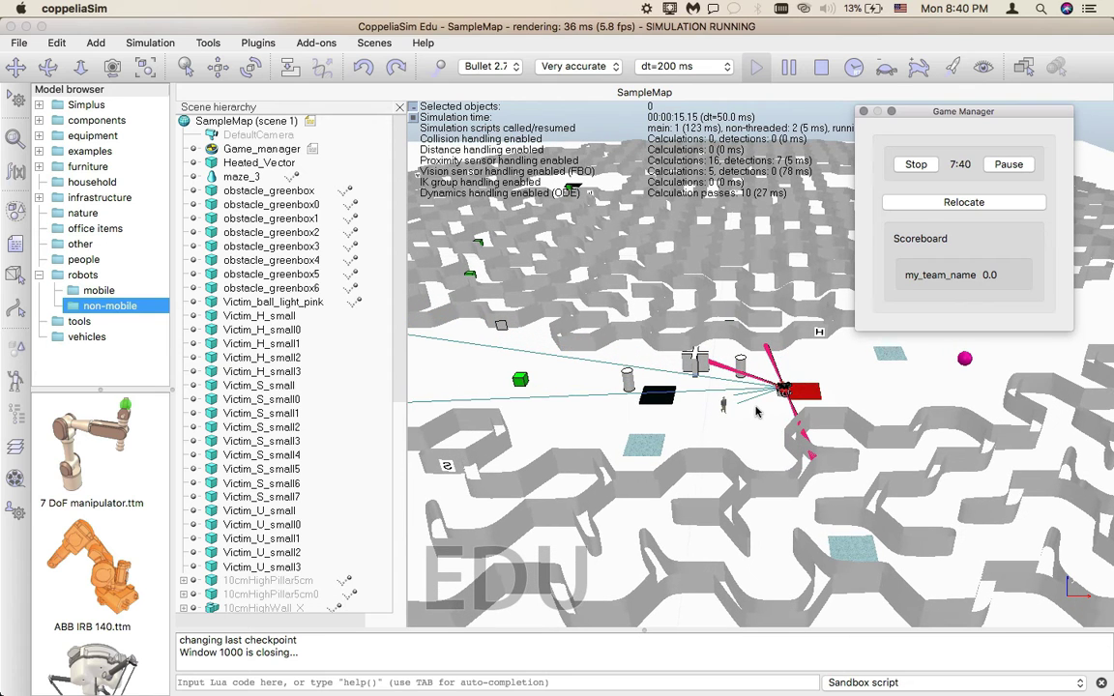
- Lower the Game Manager window and close the scene hierarchy to get a larger, closer view of the robot in the maze
{"action": "left_click_drag", "start_coordinate": [976, 109], "coordinate": [957, 219]}
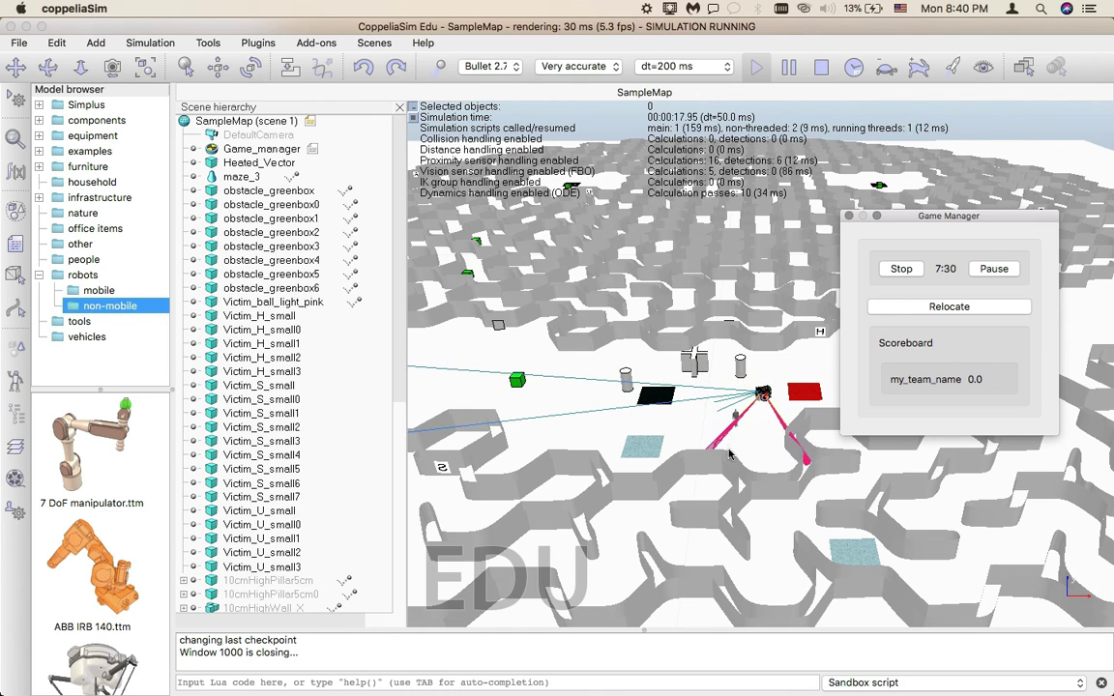
{"action": "scroll", "coordinate": [761, 406], "scroll_direction": "up", "scroll_amount": 4}
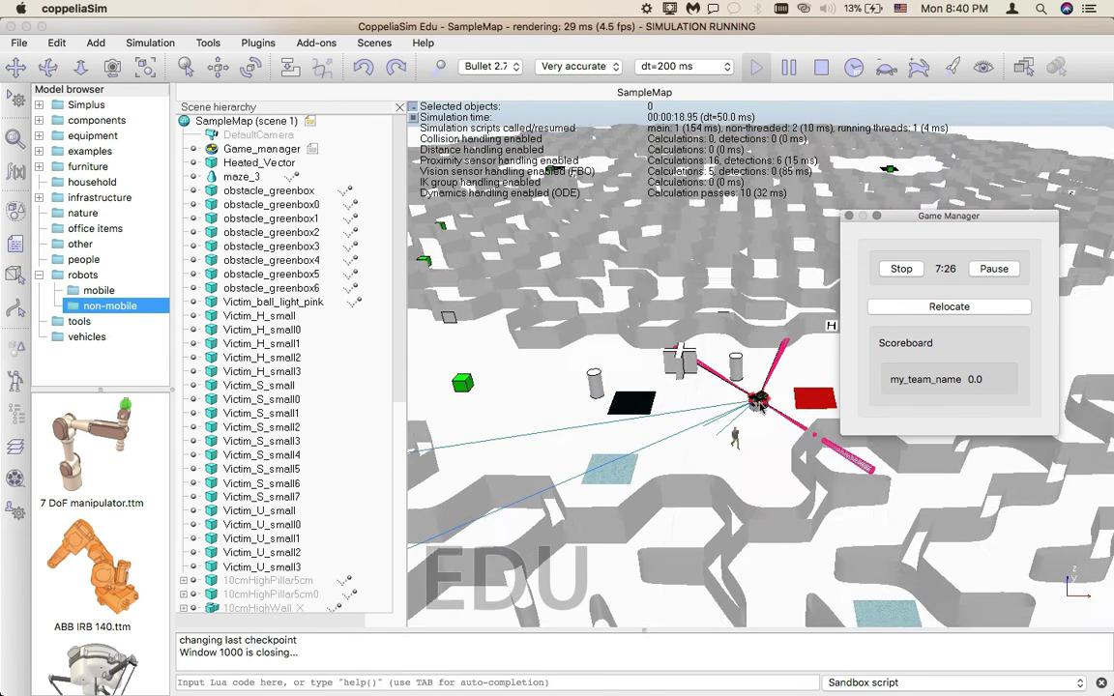
{"action": "scroll", "coordinate": [761, 406], "scroll_direction": "up", "scroll_amount": 1}
{"action": "left_click_drag", "start_coordinate": [735, 467], "coordinate": [670, 471]}
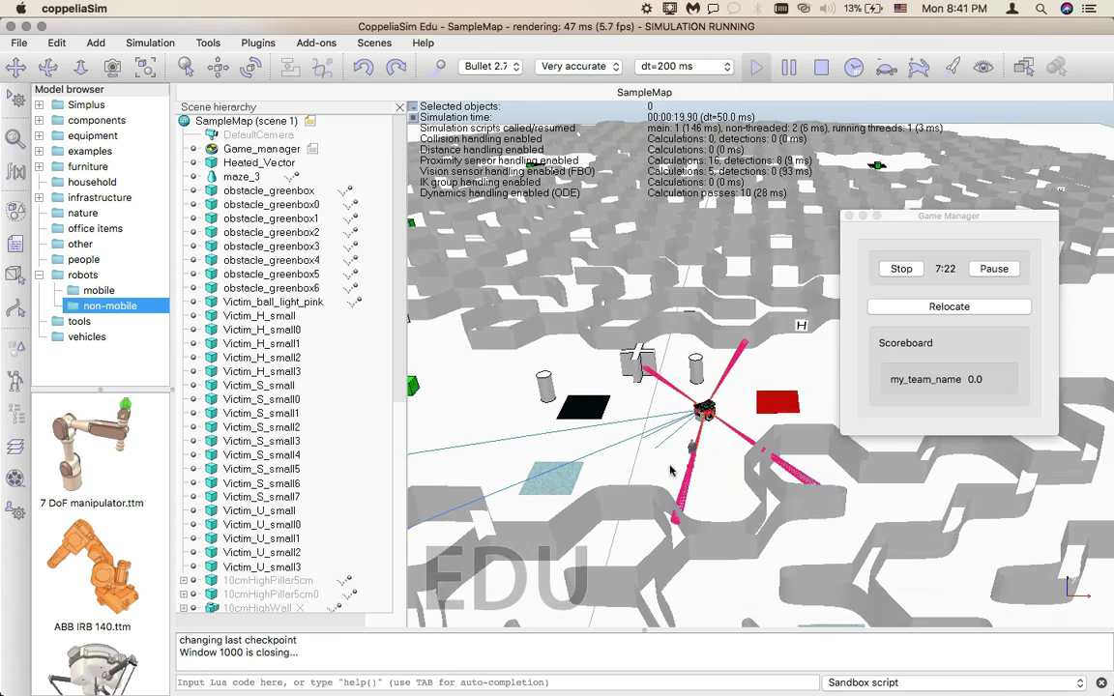
{"action": "left_click", "coordinate": [399, 106]}
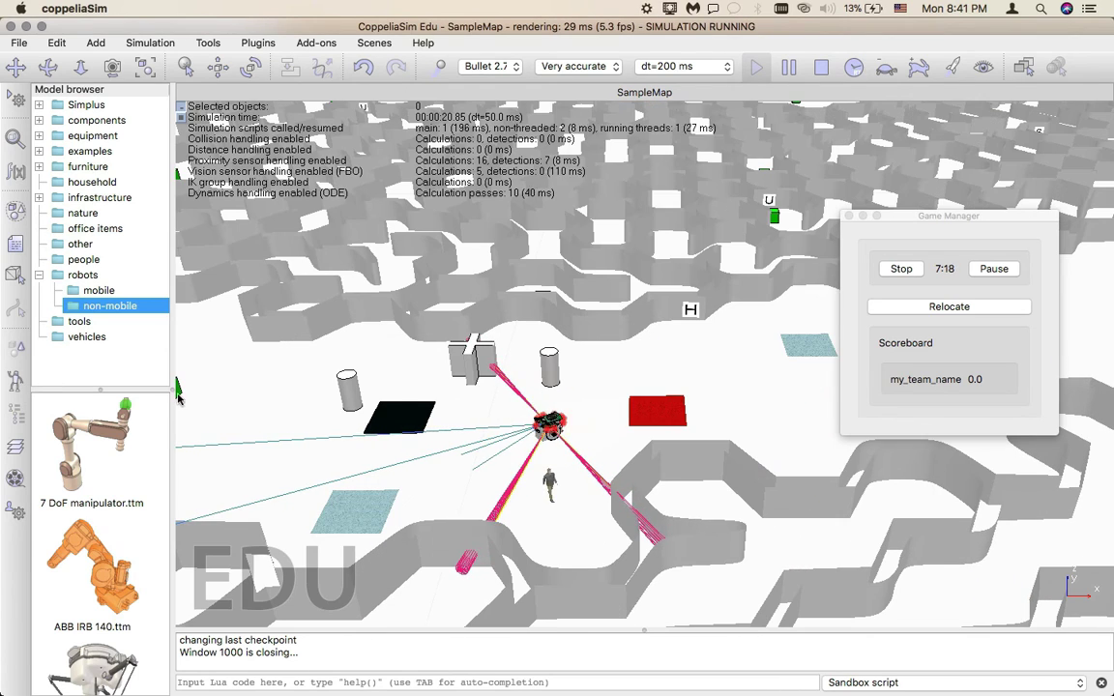